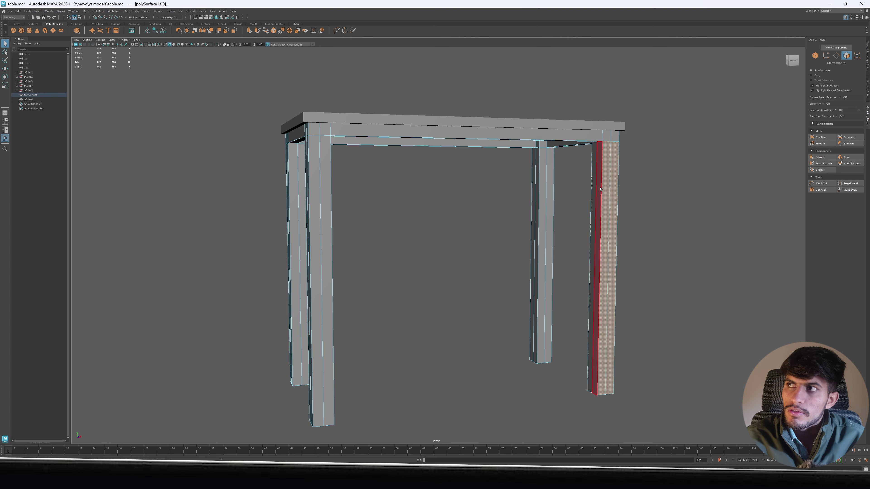
Try to circularize four faces of the right table leg
{"action": "left_click", "coordinate": [600, 188], "text": "shift"}
{"action": "left_click", "coordinate": [595, 189], "text": "shift"}
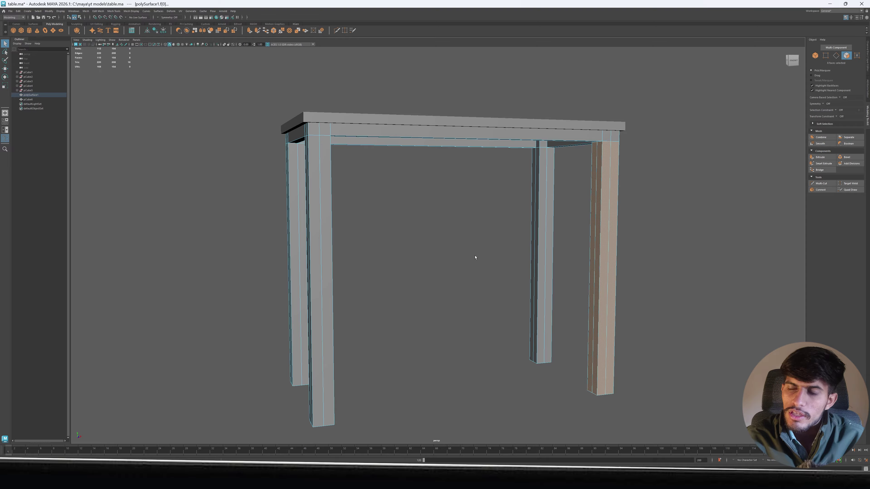
{"action": "left_click_drag", "start_coordinate": [497, 273], "coordinate": [442, 188], "text": "alt"}
{"action": "left_click", "coordinate": [494, 200]}
{"action": "left_click", "coordinate": [481, 200], "text": "shift"}
{"action": "left_click", "coordinate": [481, 212], "text": "shift"}
{"action": "left_click", "coordinate": [498, 211], "text": "shift"}
{"action": "right_click", "coordinate": [513, 133], "text": "shift"}
{"action": "left_click", "coordinate": [513, 172]}
Select the side faces of one table leg and extract them from the table mesh
{"action": "left_click_drag", "start_coordinate": [489, 206], "coordinate": [440, 344], "text": "alt"}
{"action": "left_click_drag", "start_coordinate": [468, 169], "coordinate": [489, 203], "text": "alt"}
{"action": "scroll", "coordinate": [489, 203], "scroll_direction": "down", "scroll_amount": 5}
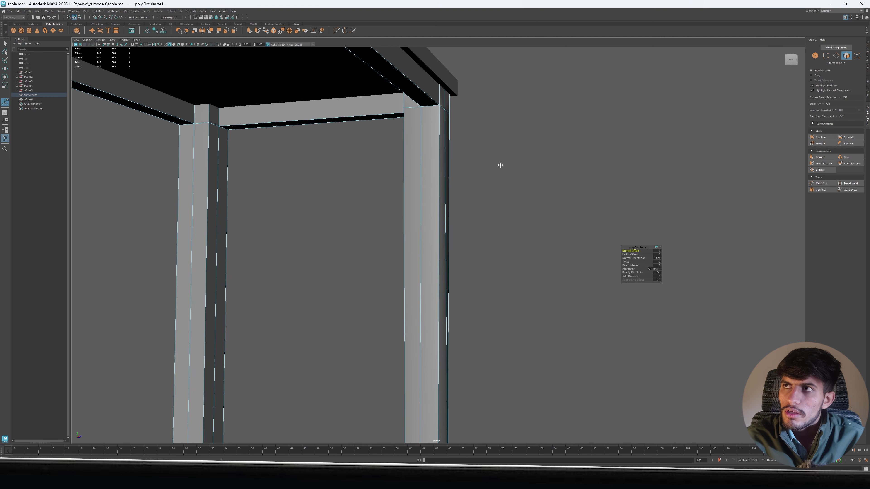
{"action": "right_click", "coordinate": [496, 100]}
{"action": "left_click_drag", "start_coordinate": [517, 121], "coordinate": [496, 210], "text": "alt"}
{"action": "left_click_drag", "start_coordinate": [489, 171], "coordinate": [388, 268]}
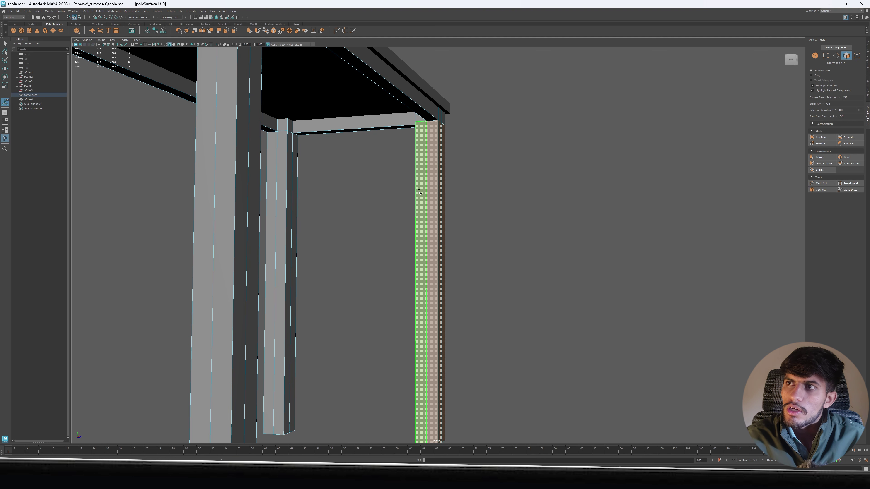
{"action": "right_click", "coordinate": [519, 116], "text": "shift"}
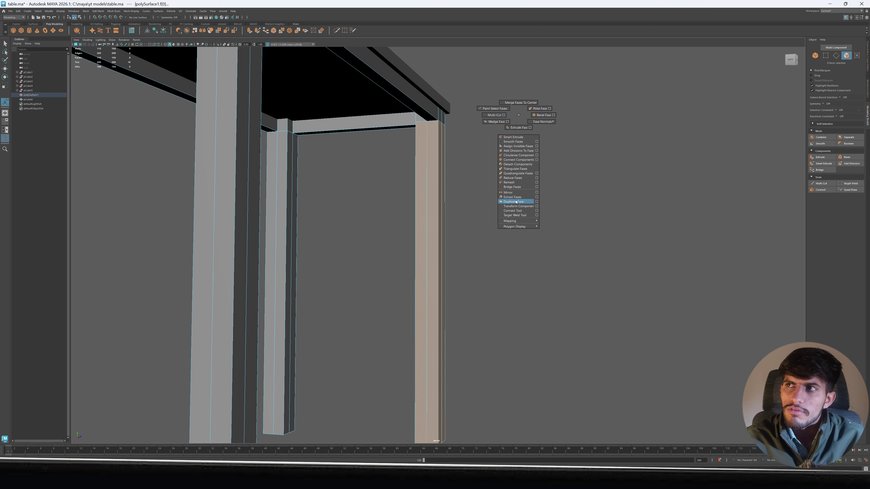
{"action": "right_click_drag", "start_coordinate": [519, 116], "coordinate": [518, 115], "text": "shift"}
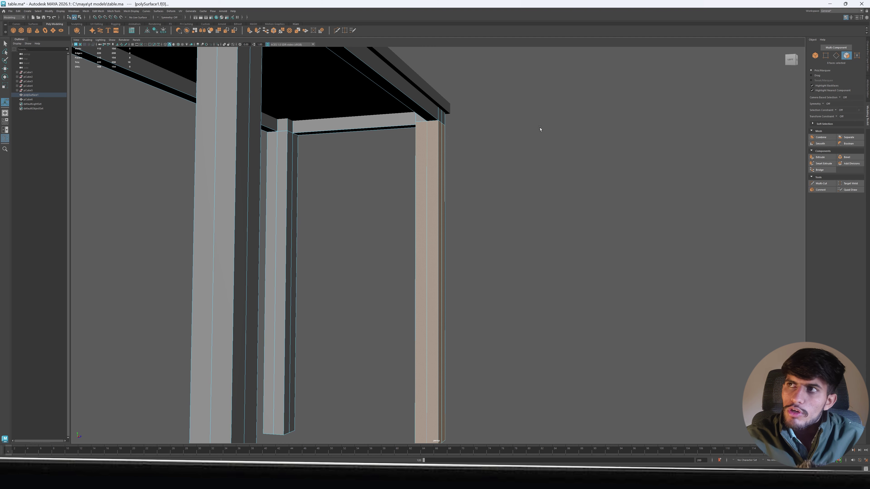
{"action": "right_click", "coordinate": [537, 119], "text": "shift"}
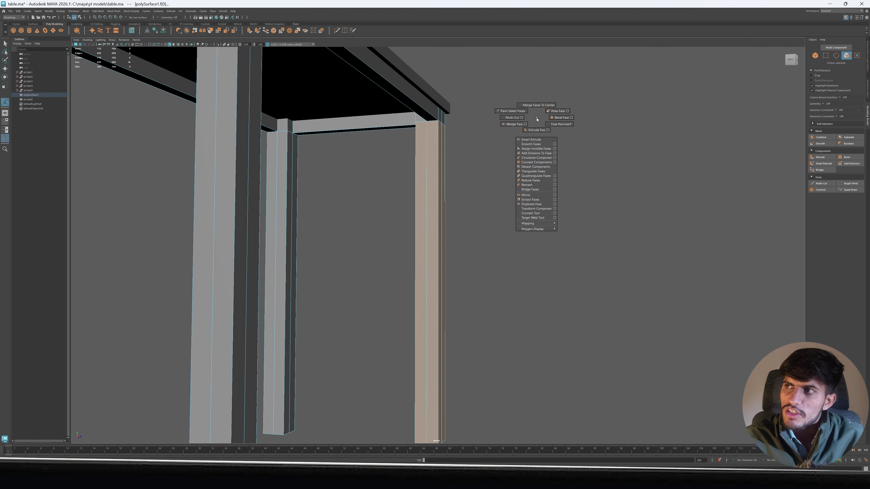
{"action": "left_click", "coordinate": [531, 200]}
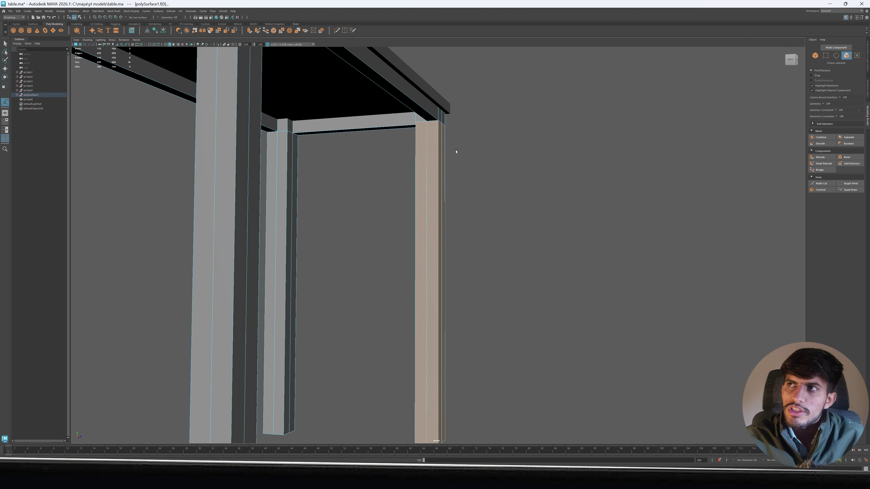
{"action": "left_click", "coordinate": [497, 274]}
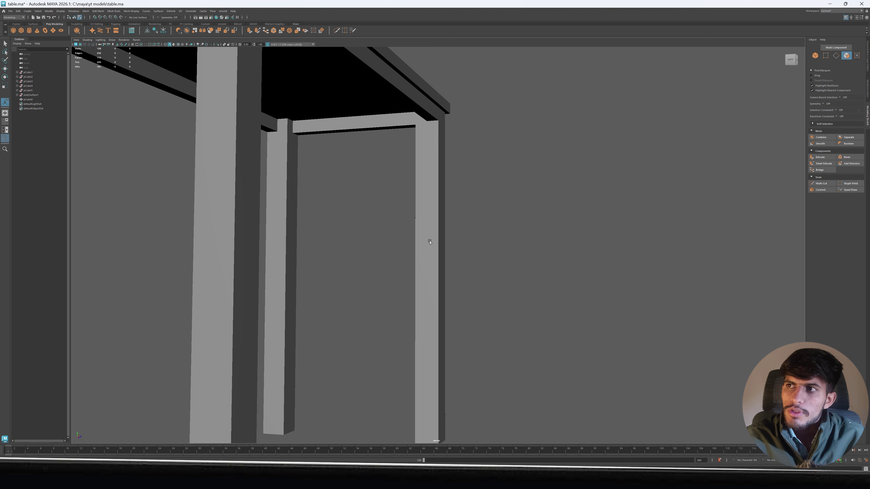
Select the extracted leg as an object and isolate it in the viewport
{"action": "left_click", "coordinate": [430, 241]}
{"action": "right_click_drag", "start_coordinate": [503, 141], "coordinate": [557, 116]}
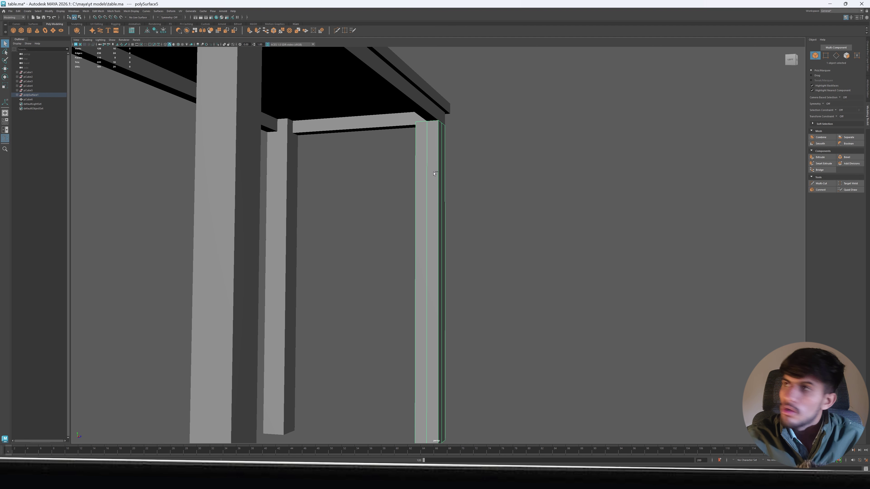
{"action": "key", "text": "ctrl+1"}
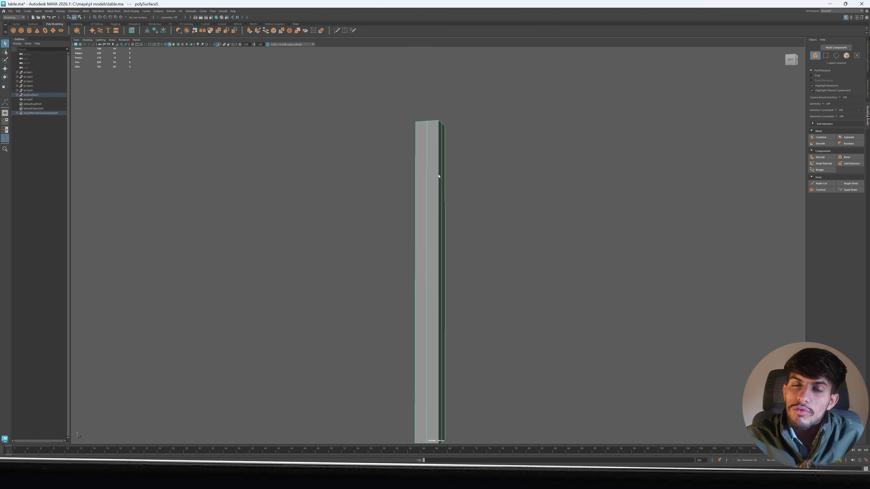
{"action": "key", "text": "ctrl+1"}
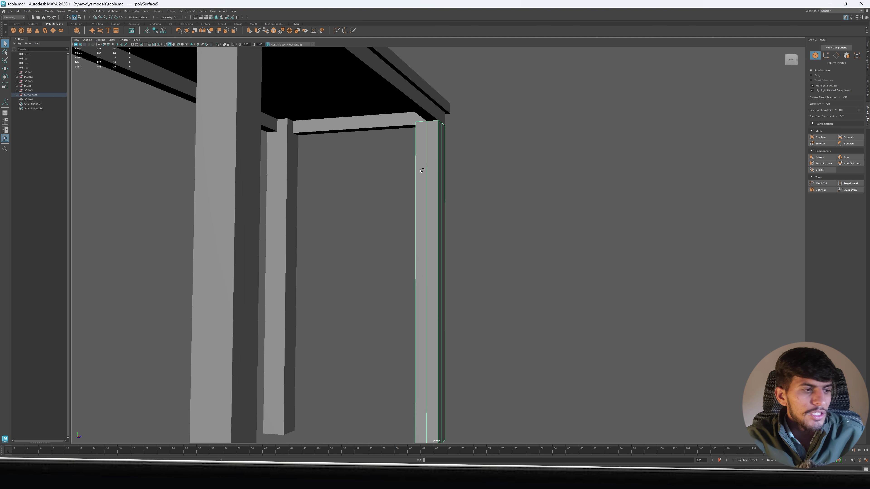
{"action": "key", "text": "ctrl+1"}
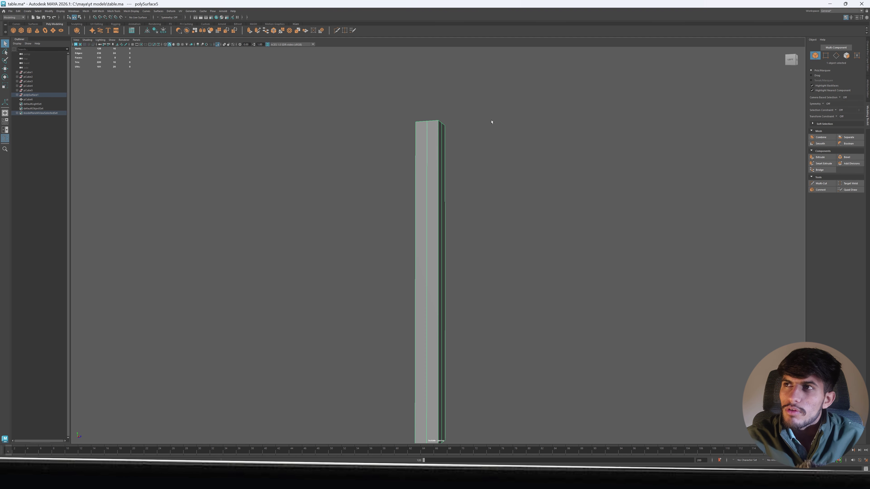
Bridge both pairs of opposite border edges at the leg's open end to cap it with two faces
{"action": "left_click_drag", "start_coordinate": [498, 128], "coordinate": [489, 151], "text": "alt"}
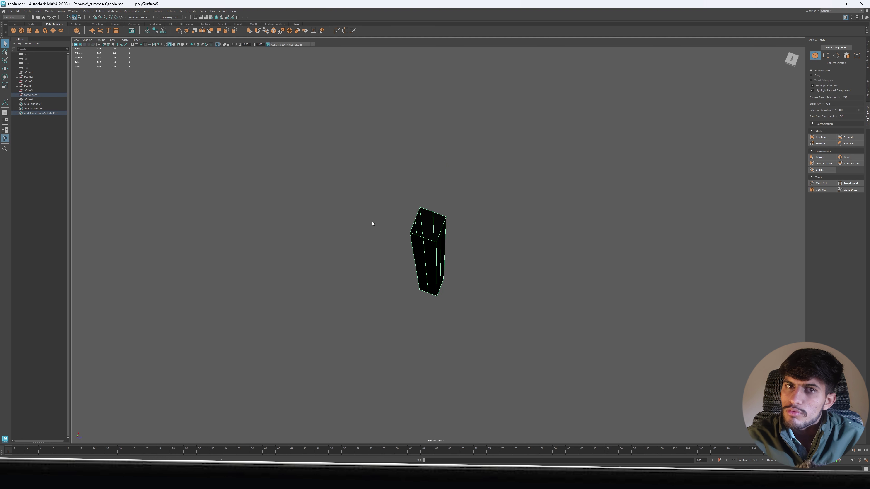
{"action": "scroll", "coordinate": [393, 225], "scroll_direction": "up", "scroll_amount": 5}
{"action": "left_click_drag", "start_coordinate": [411, 240], "coordinate": [434, 228], "text": "alt"}
{"action": "right_click_drag", "start_coordinate": [327, 85], "coordinate": [326, 52]}
{"action": "left_click", "coordinate": [452, 130]}
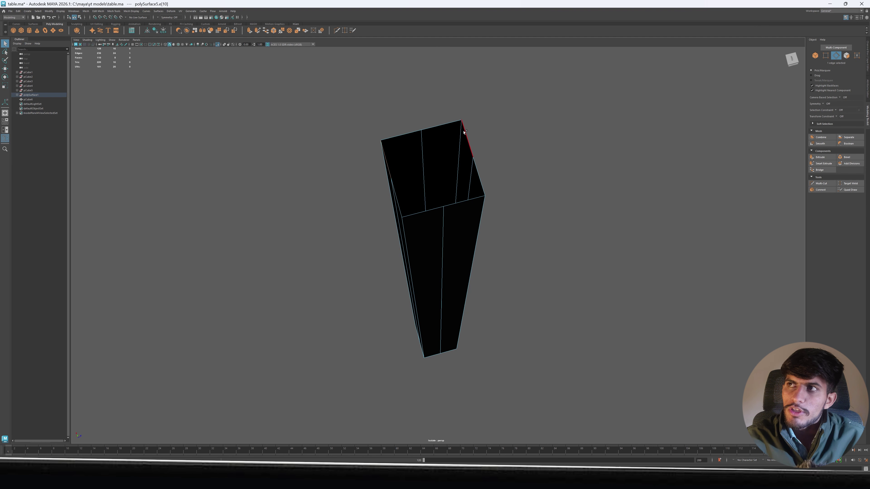
{"action": "left_click", "coordinate": [379, 167], "text": "shift"}
{"action": "right_click", "coordinate": [516, 87], "text": "shift"}
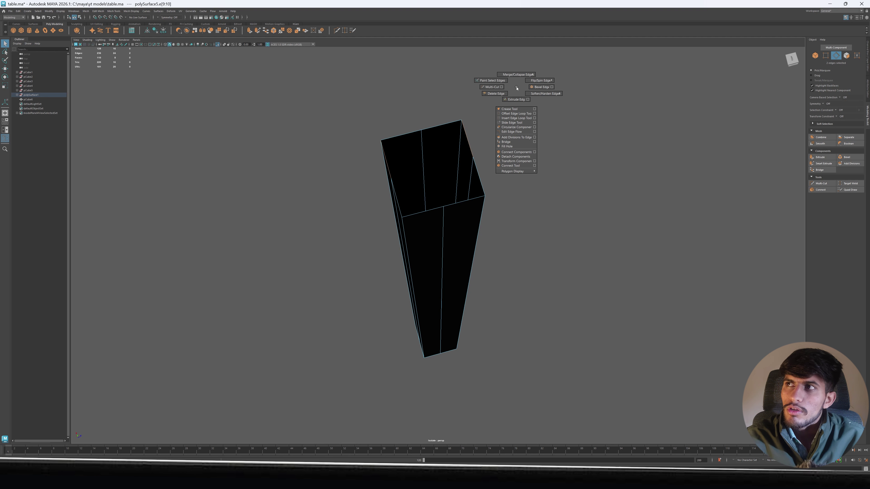
{"action": "left_click", "coordinate": [508, 142]}
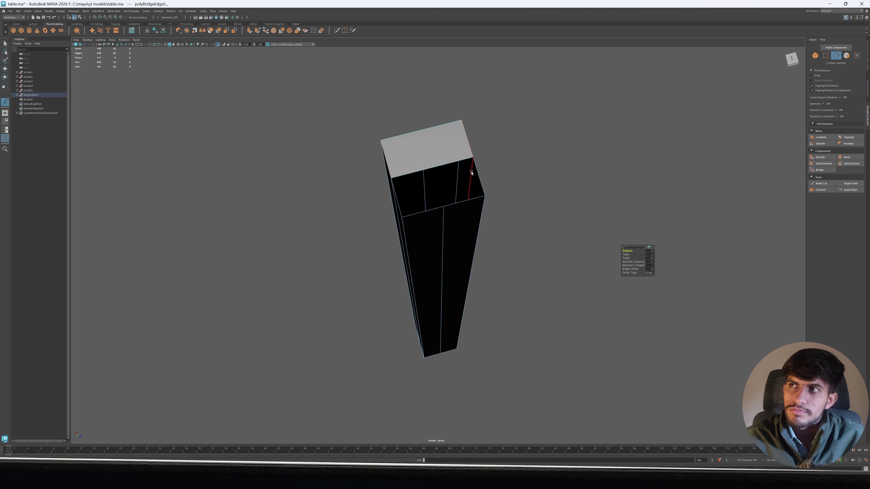
{"action": "key", "text": "q"}
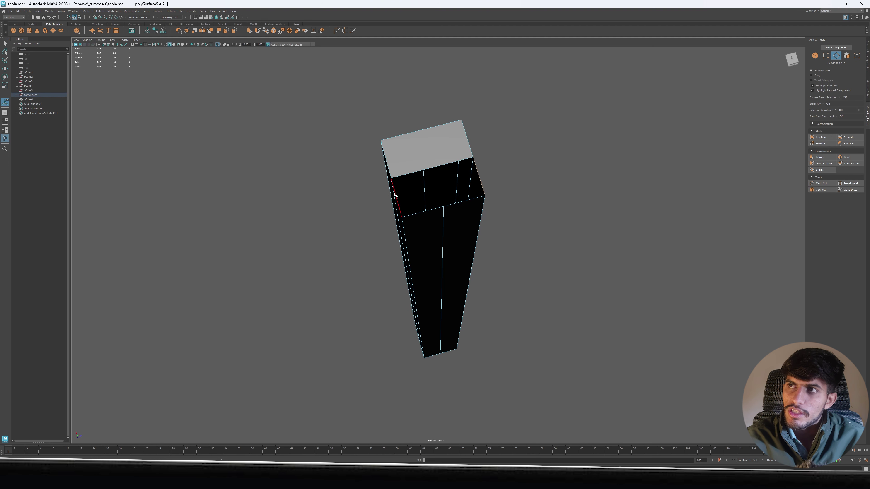
{"action": "right_click", "coordinate": [495, 129], "text": "shift"}
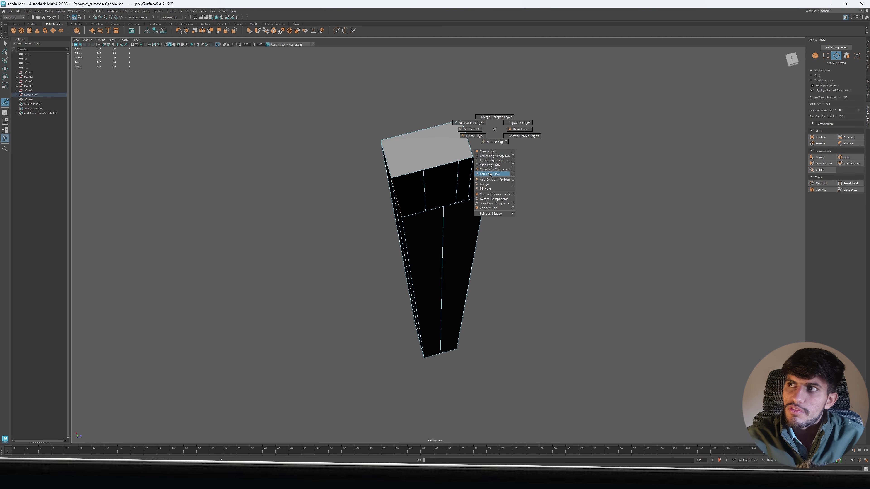
{"action": "left_click", "coordinate": [486, 184]}
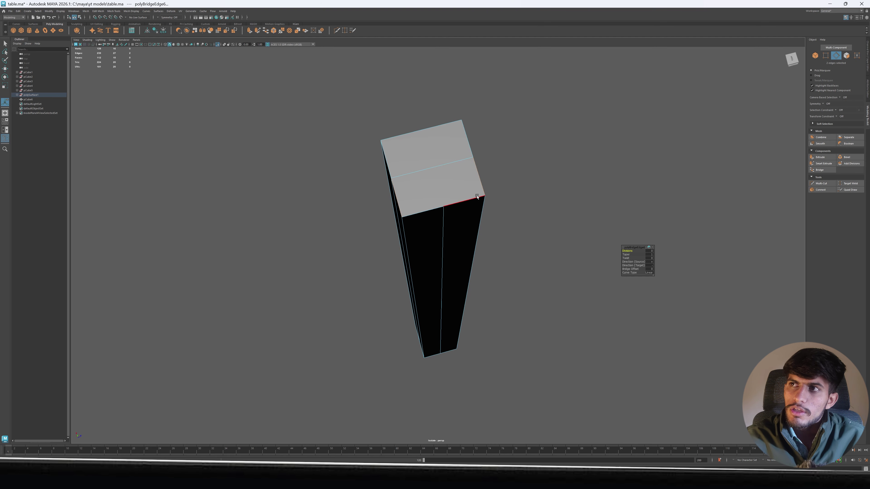
Multi-Cut across the middle of the leg's cap in line with the side's centre edge, and save the scene
{"action": "scroll", "coordinate": [513, 184], "scroll_direction": "up", "scroll_amount": 5}
{"action": "scroll", "coordinate": [513, 184], "scroll_direction": "down", "scroll_amount": 5}
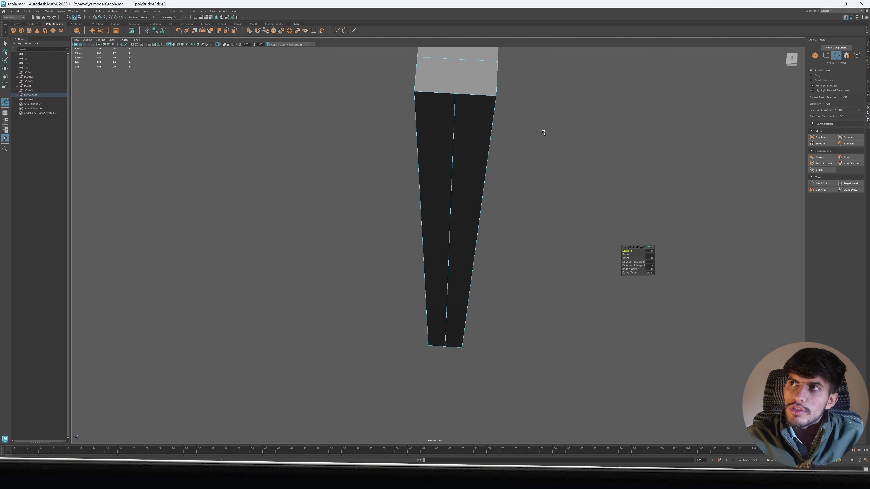
{"action": "scroll", "coordinate": [517, 227], "scroll_direction": "down", "scroll_amount": 3}
{"action": "left_click_drag", "start_coordinate": [525, 210], "coordinate": [390, 171], "text": "alt"}
{"action": "left_click_drag", "start_coordinate": [424, 122], "coordinate": [457, 215], "text": "alt"}
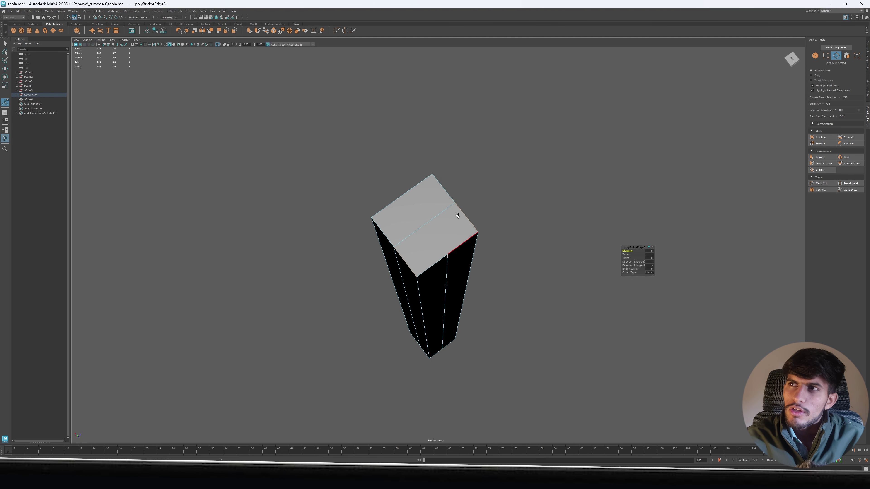
{"action": "right_click_drag", "start_coordinate": [462, 134], "coordinate": [487, 123]}
{"action": "right_click", "coordinate": [547, 97], "text": "shift"}
{"action": "right_click_drag", "start_coordinate": [546, 99], "coordinate": [459, 99], "text": "shift"}
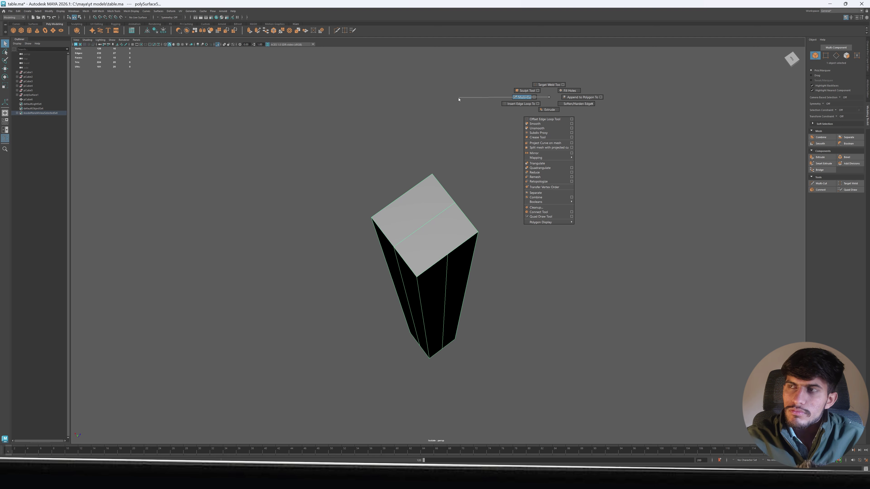
{"action": "right_click_drag", "start_coordinate": [459, 99], "coordinate": [458, 99], "text": "shift"}
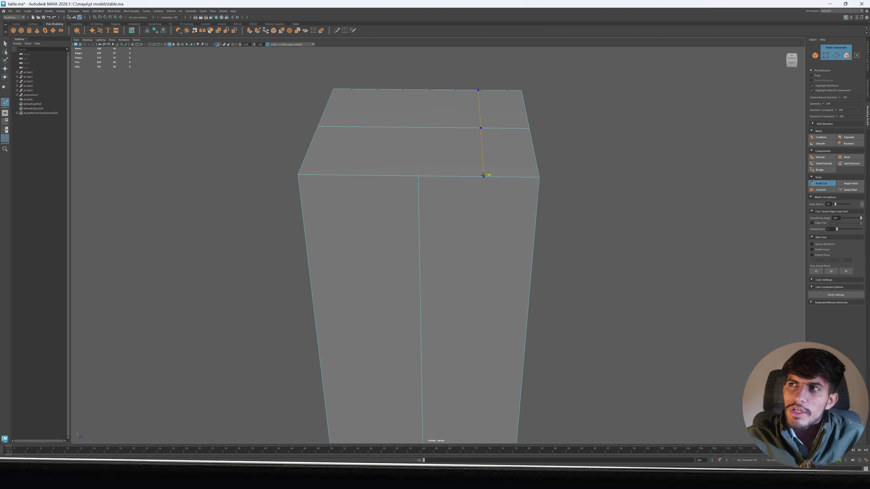
{"action": "left_click", "coordinate": [418, 176]}
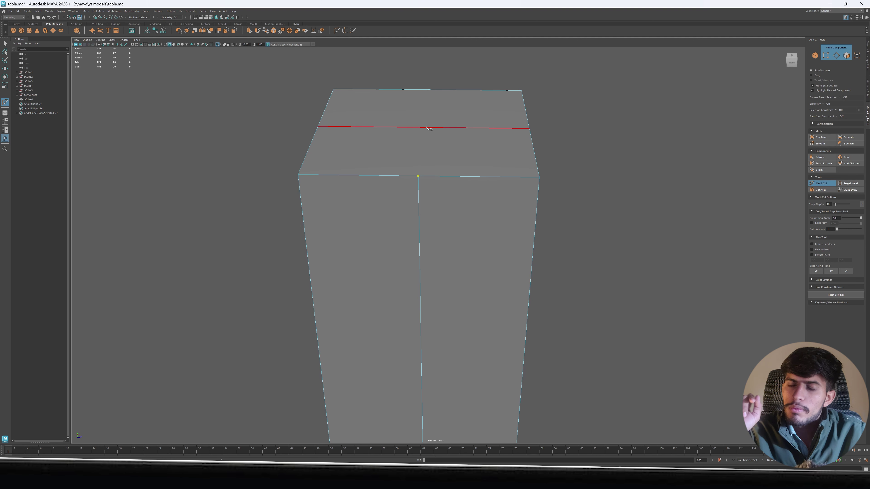
{"action": "key", "text": "ctrl+s"}
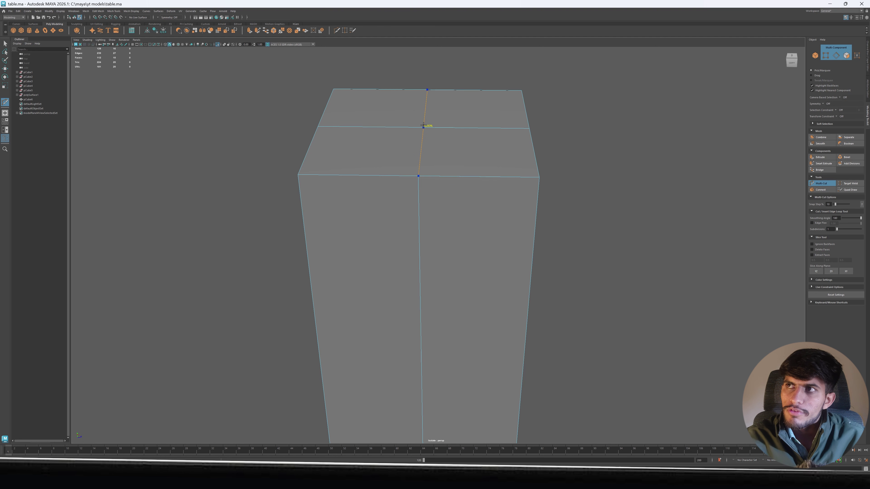
{"action": "left_click", "coordinate": [423, 125]}
Examine the capped end of the leg and where the new cap edges meet the side's centre edge
{"action": "scroll", "coordinate": [437, 157], "scroll_direction": "up", "scroll_amount": 5}
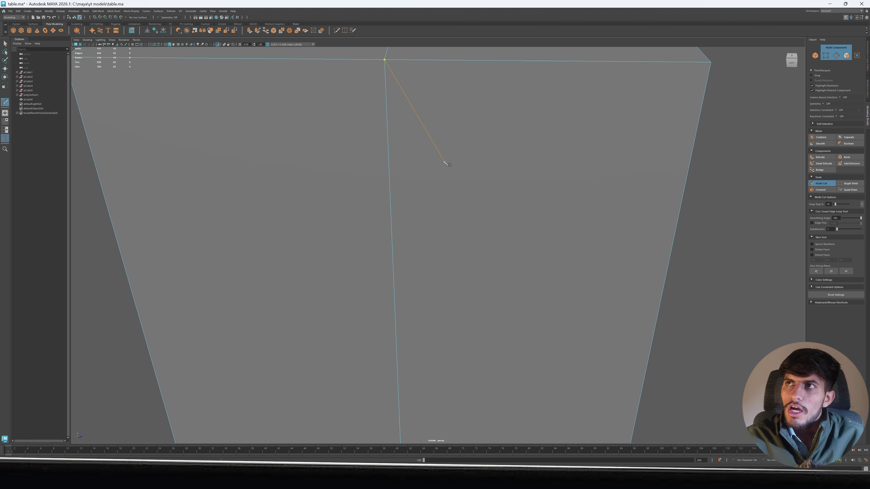
{"action": "scroll", "coordinate": [445, 163], "scroll_direction": "down", "scroll_amount": 3}
{"action": "left_click_drag", "start_coordinate": [453, 161], "coordinate": [349, 161], "text": "alt"}
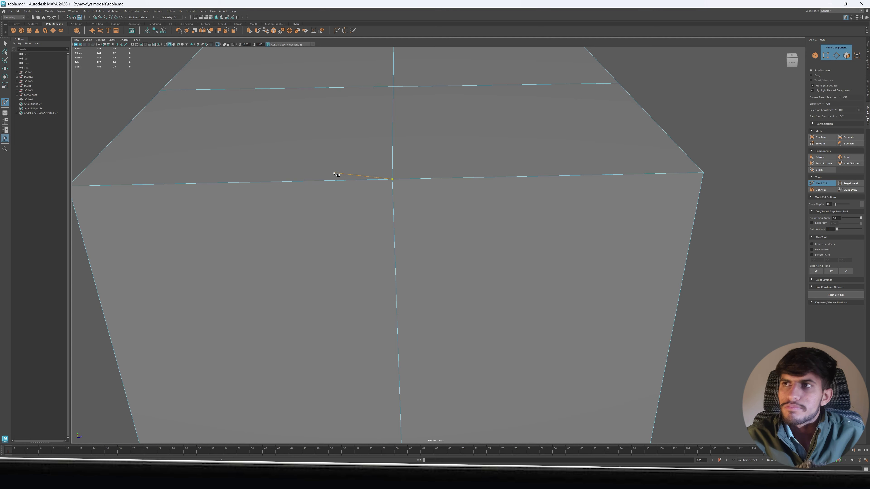
{"action": "scroll", "coordinate": [410, 182], "scroll_direction": "down", "scroll_amount": 10}
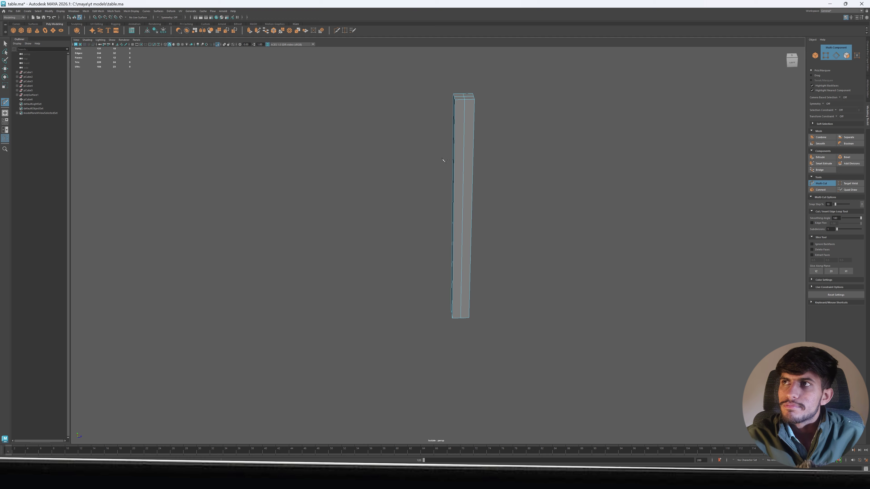
{"action": "scroll", "coordinate": [468, 121], "scroll_direction": "up", "scroll_amount": 4}
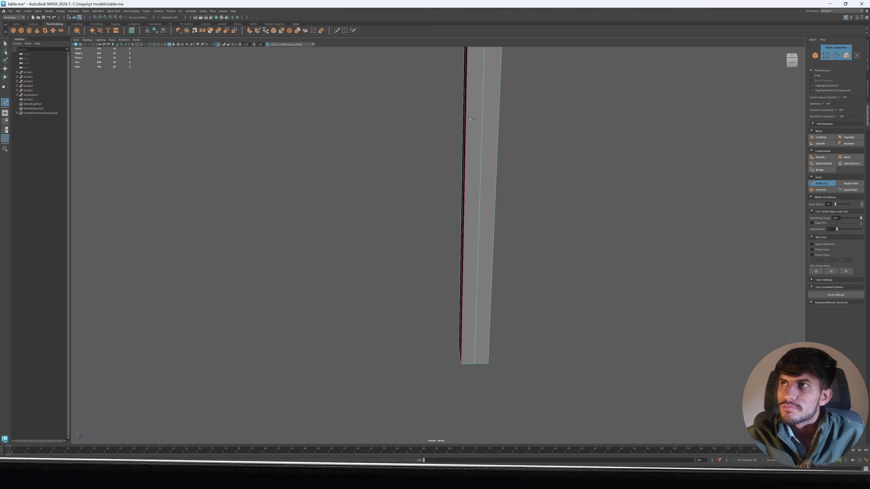
{"action": "middle_click_drag", "start_coordinate": [473, 135], "coordinate": [346, 257], "text": "alt"}
{"action": "scroll", "coordinate": [351, 192], "scroll_direction": "up", "scroll_amount": 5}
{"action": "middle_click_drag", "start_coordinate": [360, 188], "coordinate": [430, 259], "text": "alt"}
{"action": "scroll", "coordinate": [455, 274], "scroll_direction": "down", "scroll_amount": 3}
{"action": "scroll", "coordinate": [476, 274], "scroll_direction": "up", "scroll_amount": 5}
{"action": "left_click_drag", "start_coordinate": [476, 274], "coordinate": [473, 225], "text": "alt"}
{"action": "scroll", "coordinate": [475, 228], "scroll_direction": "up", "scroll_amount": 2}
Move the side's centre vertex slightly down from the cap's edge to check whether the cap and side are joined
{"action": "key", "text": "w"}
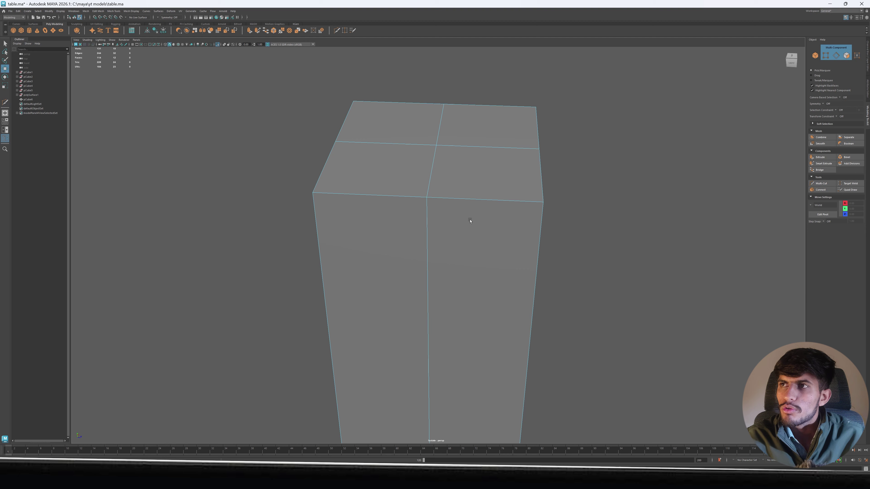
{"action": "right_click_drag", "start_coordinate": [603, 131], "coordinate": [511, 124]}
{"action": "scroll", "coordinate": [423, 189], "scroll_direction": "up", "scroll_amount": 10}
{"action": "left_click_drag", "start_coordinate": [415, 141], "coordinate": [442, 159], "text": "alt"}
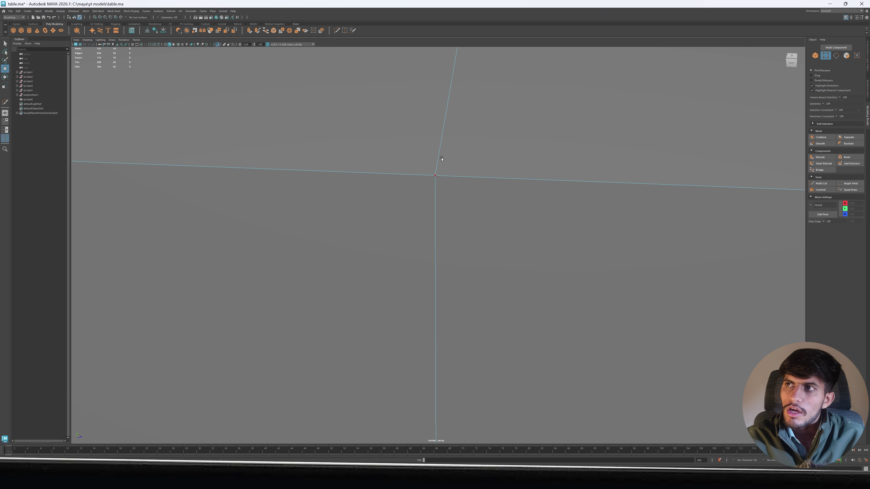
{"action": "left_click", "coordinate": [435, 176]}
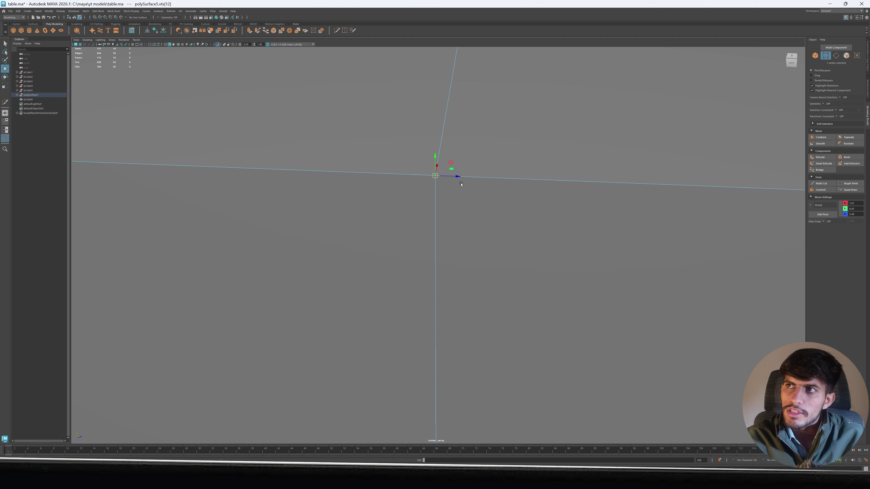
{"action": "left_click_drag", "start_coordinate": [437, 171], "coordinate": [414, 267], "text": "alt"}
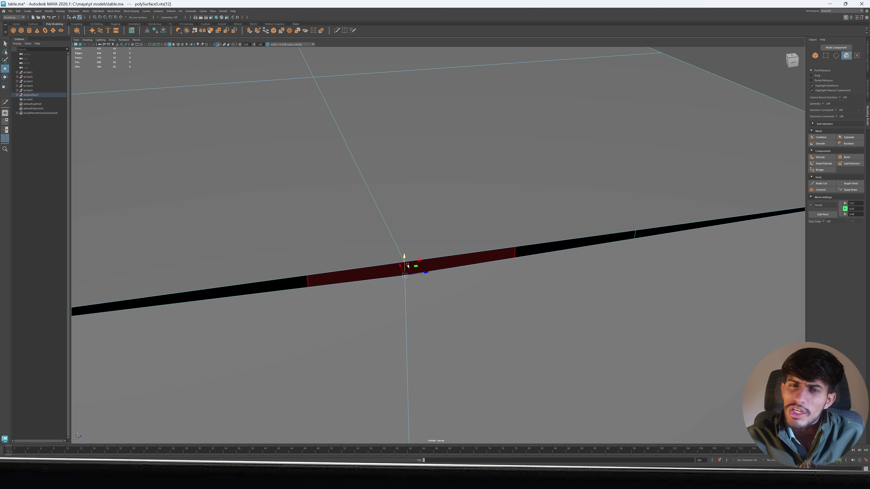
{"action": "scroll", "coordinate": [409, 266], "scroll_direction": "down", "scroll_amount": 5}
{"action": "left_click_drag", "start_coordinate": [382, 214], "coordinate": [339, 232], "text": "alt"}
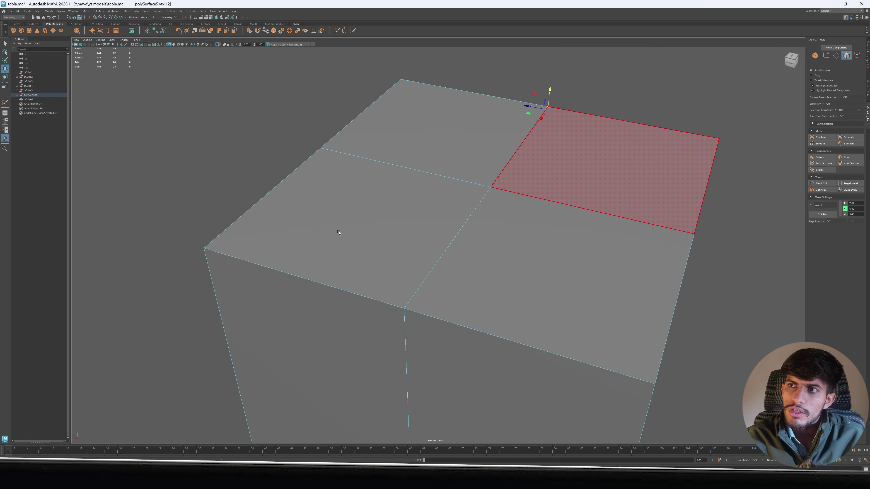
{"action": "left_click_drag", "start_coordinate": [498, 268], "coordinate": [443, 255], "text": "alt"}
{"action": "scroll", "coordinate": [553, 286], "scroll_direction": "up", "scroll_amount": 5}
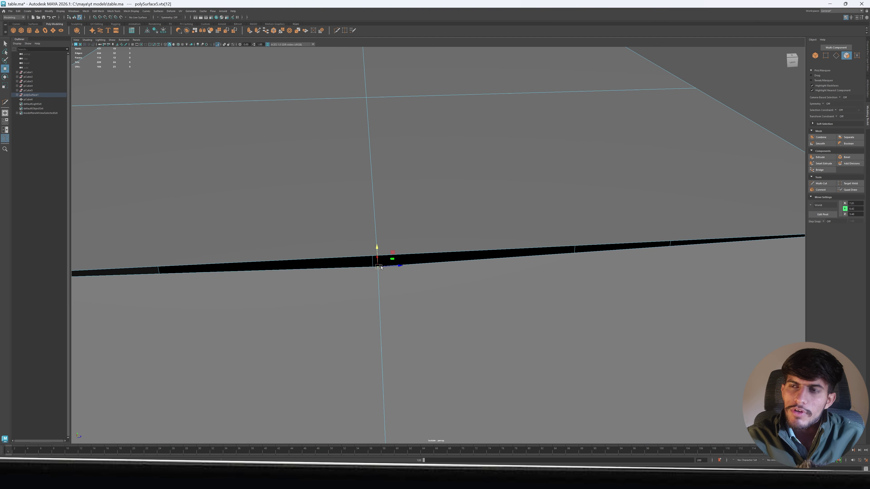
Try to Target Weld the cap's centre-edge vertex down onto the lowered side vertex, and undo the weld
{"action": "left_click", "coordinate": [851, 184]}
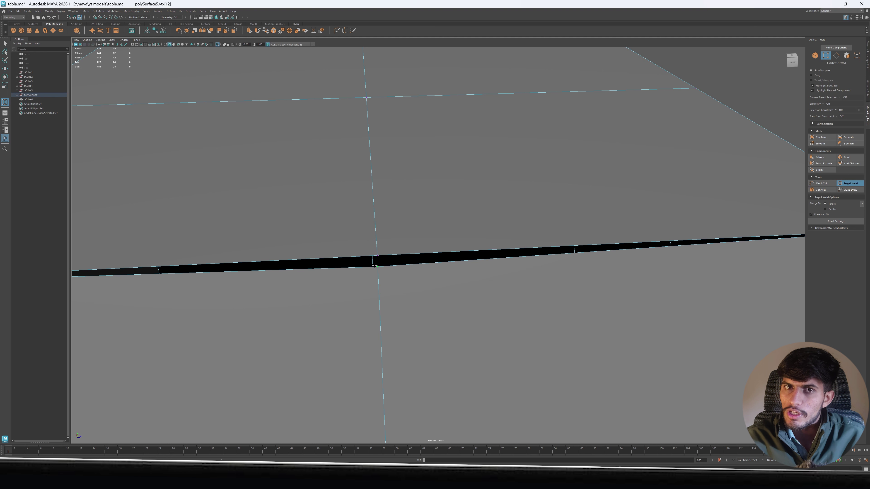
{"action": "left_click_drag", "start_coordinate": [385, 268], "coordinate": [402, 284], "text": "alt"}
{"action": "left_click_drag", "start_coordinate": [341, 174], "coordinate": [341, 185]}
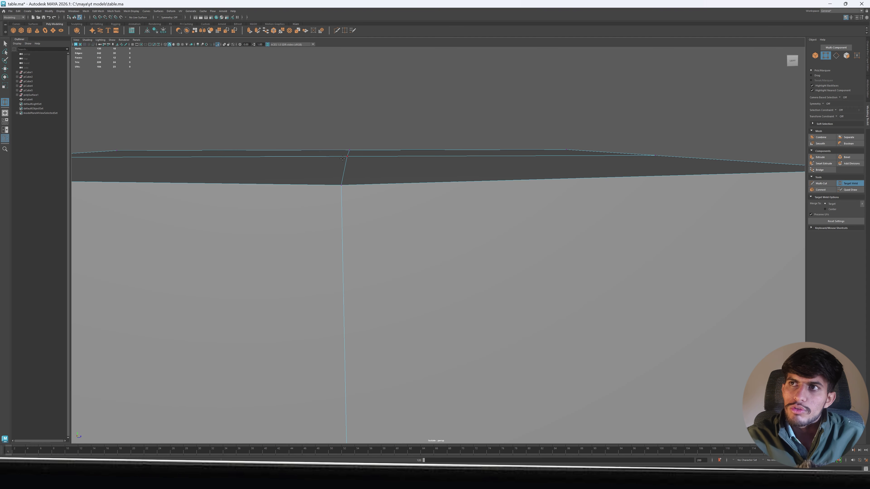
{"action": "key", "text": "ctrl+z"}
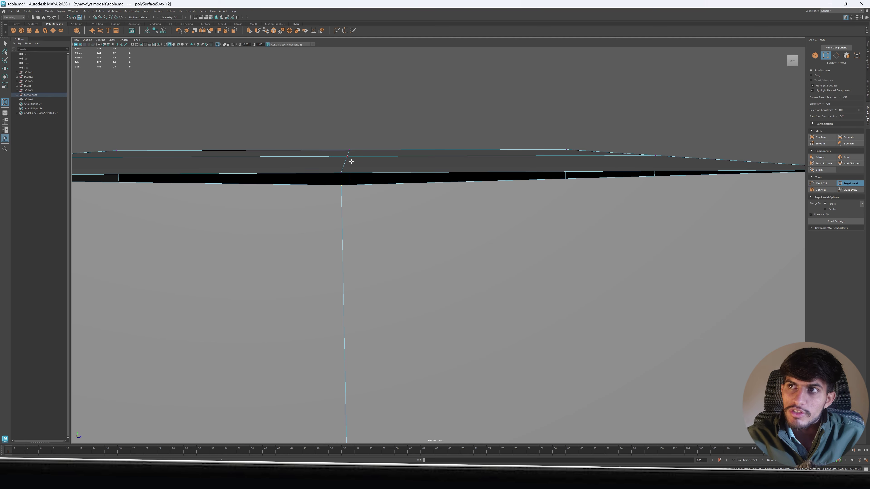
Target Weld the lowered side vertex up onto the cap's centre-edge vertex to close the gap
{"action": "left_click_drag", "start_coordinate": [341, 185], "coordinate": [340, 173]}
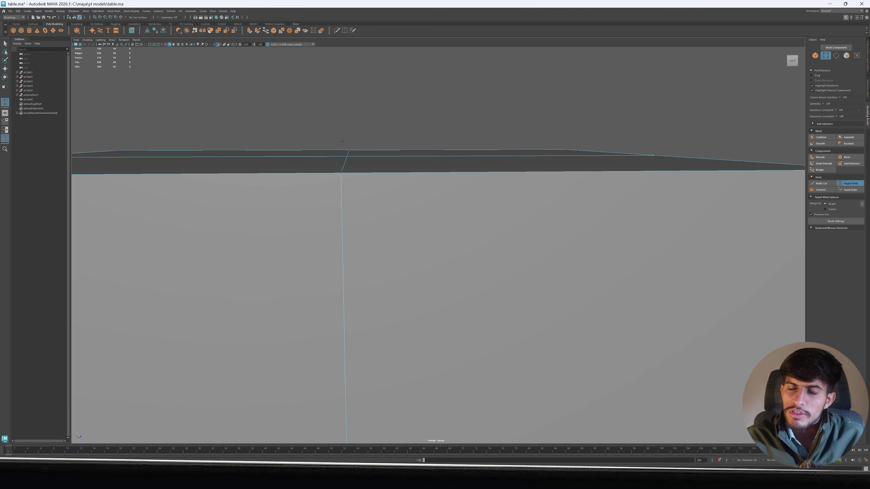
{"action": "scroll", "coordinate": [339, 133], "scroll_direction": "down", "scroll_amount": 10}
{"action": "left_click_drag", "start_coordinate": [342, 154], "coordinate": [377, 205], "text": "alt"}
{"action": "scroll", "coordinate": [585, 330], "scroll_direction": "up", "scroll_amount": 10}
{"action": "scroll", "coordinate": [485, 233], "scroll_direction": "down", "scroll_amount": 5}
{"action": "scroll", "coordinate": [483, 222], "scroll_direction": "up", "scroll_amount": 5}
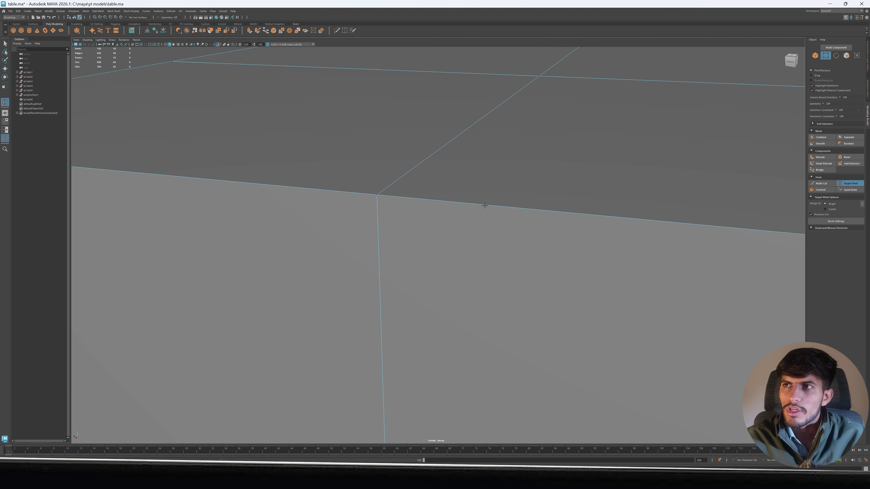
Select the overlapping vertices where the cap's centre edge meets the adjacent side's centre edge
{"action": "key", "text": "q"}
{"action": "left_click_drag", "start_coordinate": [352, 183], "coordinate": [400, 216]}
{"action": "scroll", "coordinate": [430, 176], "scroll_direction": "down", "scroll_amount": 10}
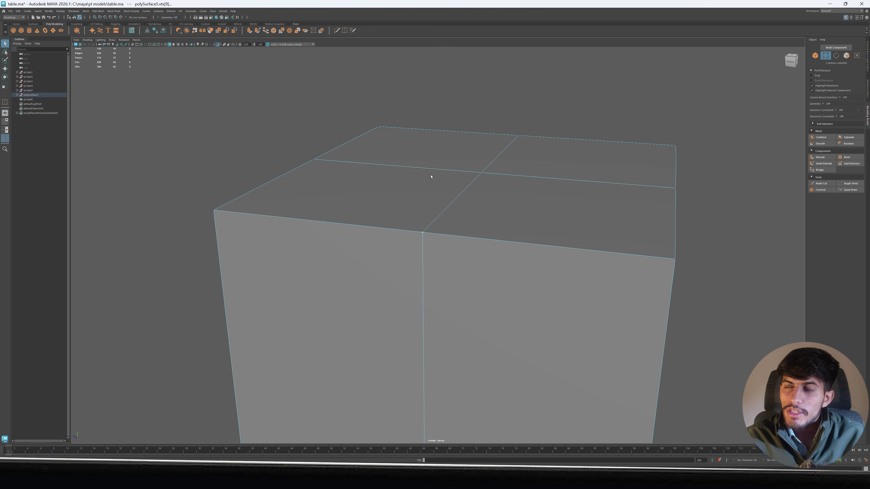
Examine the capped end from all around the leg, focusing on where the cap's centre edges meet the sides
{"action": "left_click_drag", "start_coordinate": [588, 250], "coordinate": [559, 254], "text": "alt"}
{"action": "scroll", "coordinate": [557, 252], "scroll_direction": "down", "scroll_amount": 8}
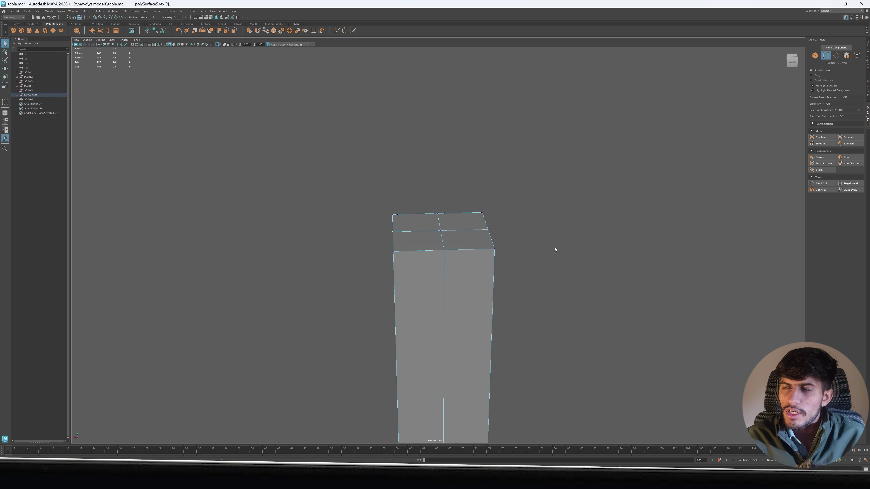
{"action": "scroll", "coordinate": [537, 194], "scroll_direction": "down", "scroll_amount": 3}
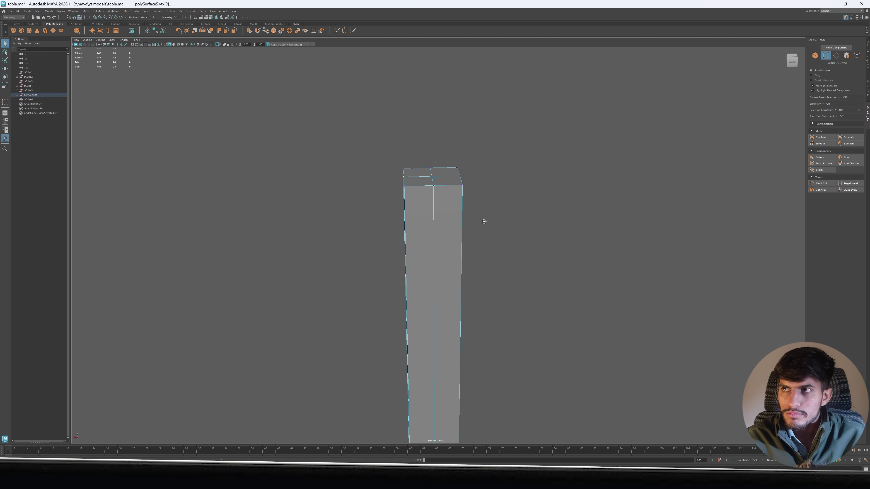
{"action": "left_click_drag", "start_coordinate": [484, 222], "coordinate": [532, 225], "text": "alt"}
{"action": "scroll", "coordinate": [394, 197], "scroll_direction": "up", "scroll_amount": 6}
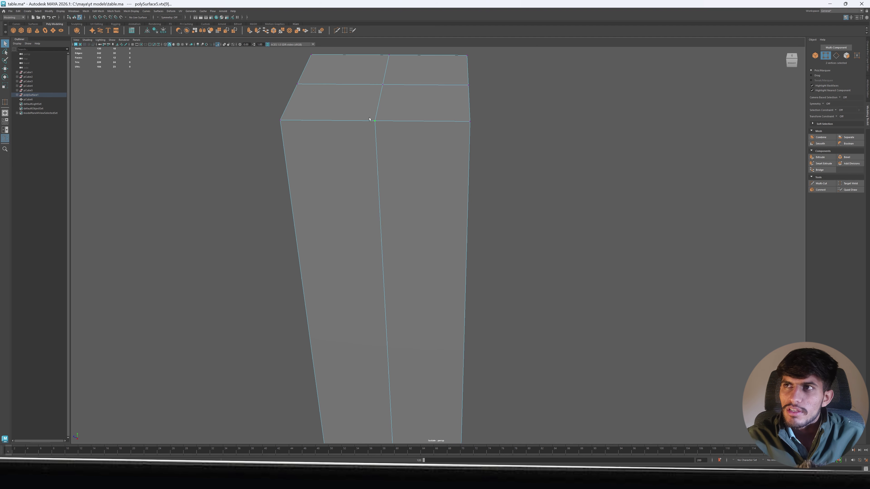
{"action": "left_click_drag", "start_coordinate": [489, 133], "coordinate": [357, 264], "text": "alt"}
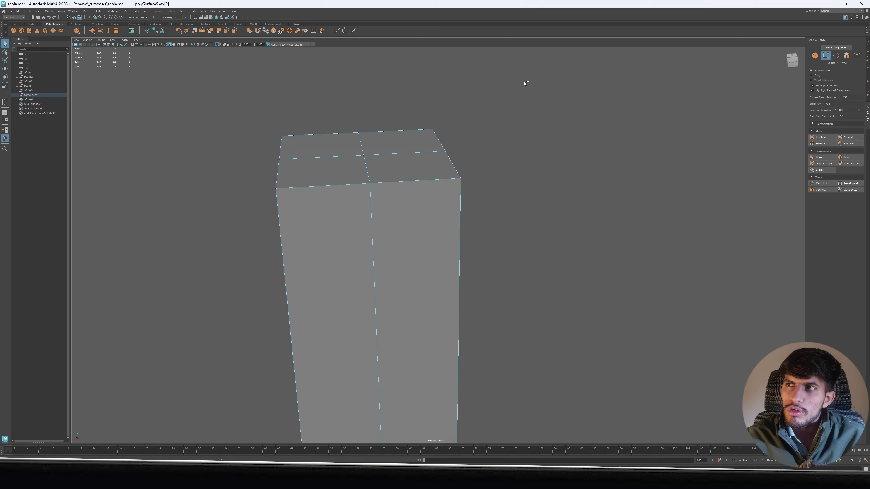
{"action": "left_click_drag", "start_coordinate": [537, 77], "coordinate": [406, 443]}
{"action": "left_click_drag", "start_coordinate": [550, 200], "coordinate": [318, 207], "text": "alt"}
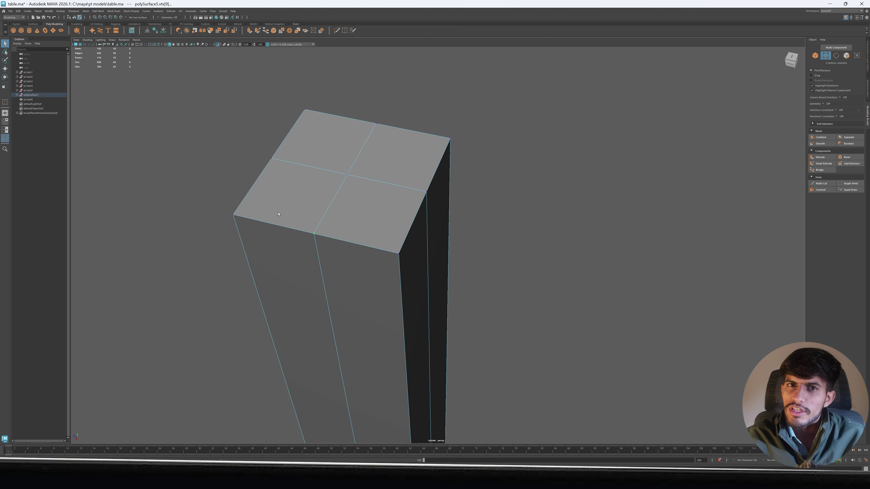
{"action": "left_click_drag", "start_coordinate": [422, 230], "coordinate": [483, 154], "text": "alt"}
{"action": "left_click_drag", "start_coordinate": [537, 49], "coordinate": [360, 444]}
{"action": "left_click_drag", "start_coordinate": [295, 305], "coordinate": [288, 140], "text": "alt"}
{"action": "left_click_drag", "start_coordinate": [287, 107], "coordinate": [376, 334]}
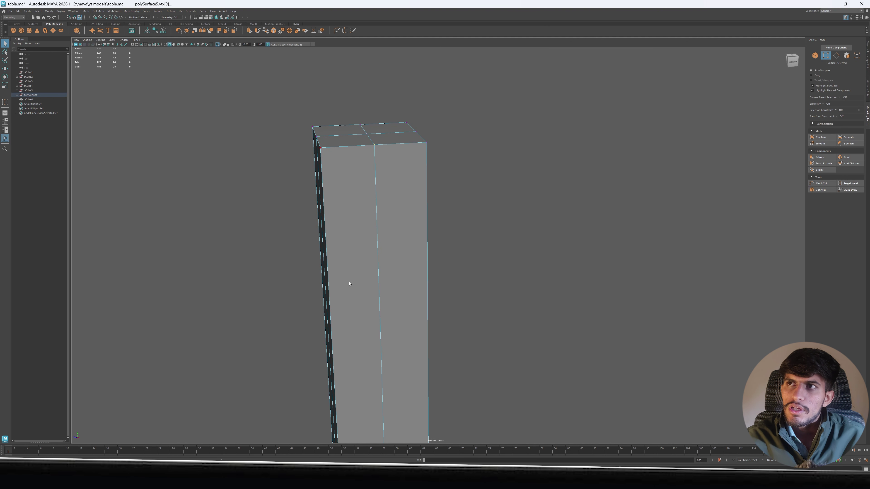
{"action": "left_click_drag", "start_coordinate": [369, 181], "coordinate": [367, 247], "text": "alt"}
{"action": "right_click_drag", "start_coordinate": [367, 247], "coordinate": [456, 307], "text": "alt"}
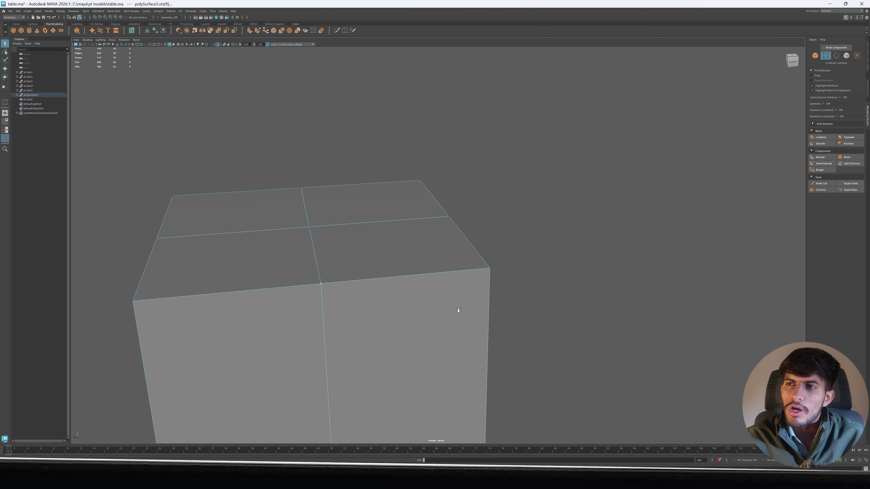
{"action": "scroll", "coordinate": [343, 294], "scroll_direction": "up", "scroll_amount": 3}
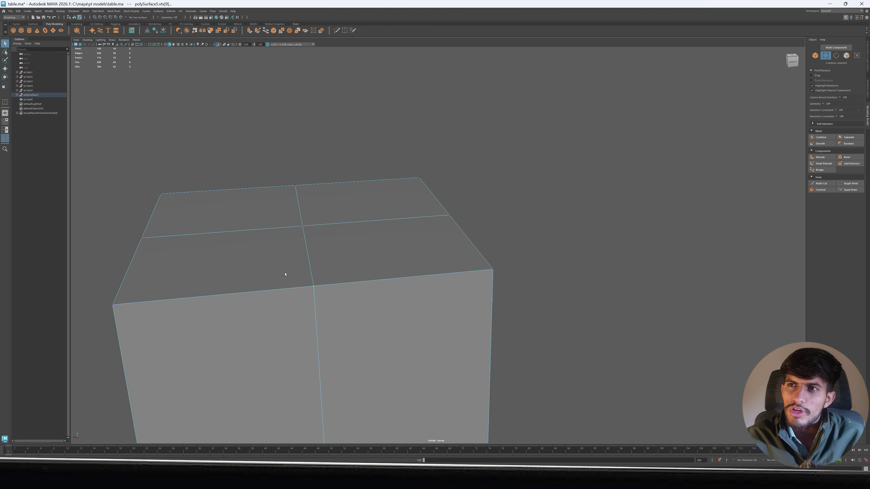
Merge the overlapping cap and side vertices at the side's centre edge with Merge Vertices To Center
{"action": "left_click_drag", "start_coordinate": [347, 268], "coordinate": [327, 234]}
{"action": "key", "text": "w"}
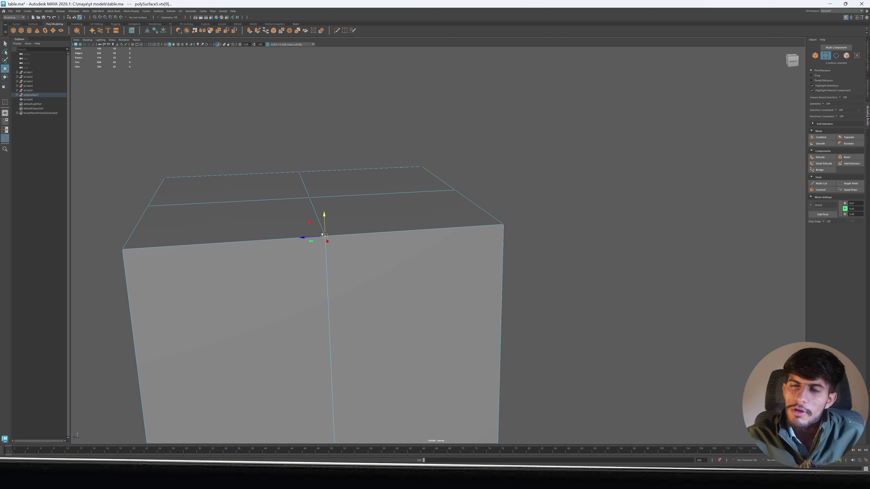
{"action": "scroll", "coordinate": [324, 242], "scroll_direction": "up", "scroll_amount": 5}
{"action": "left_click_drag", "start_coordinate": [159, 223], "coordinate": [321, 271], "text": "alt"}
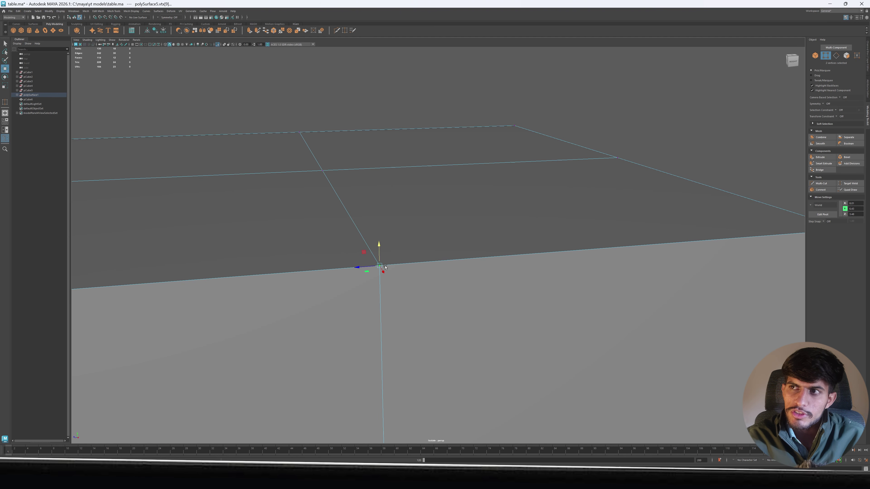
{"action": "scroll", "coordinate": [370, 252], "scroll_direction": "down", "scroll_amount": 3}
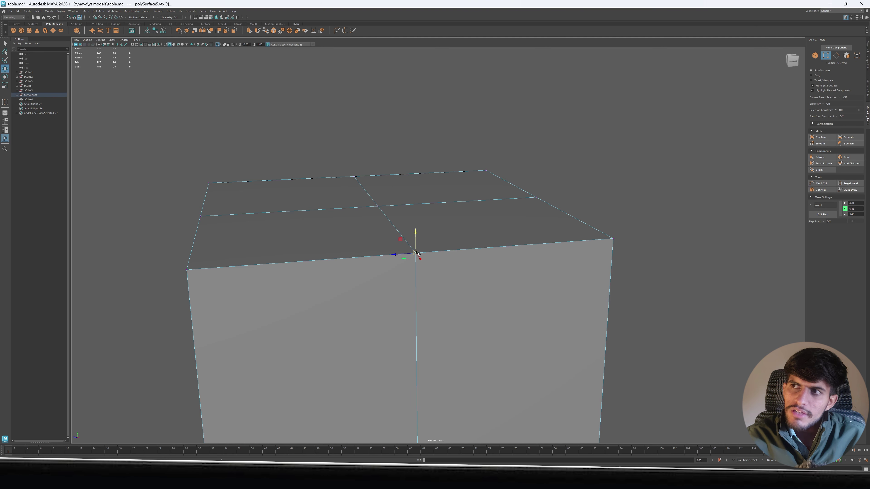
{"action": "left_click_drag", "start_coordinate": [423, 254], "coordinate": [370, 245], "text": "alt"}
{"action": "scroll", "coordinate": [372, 245], "scroll_direction": "up", "scroll_amount": 4}
{"action": "scroll", "coordinate": [381, 245], "scroll_direction": "down", "scroll_amount": 1}
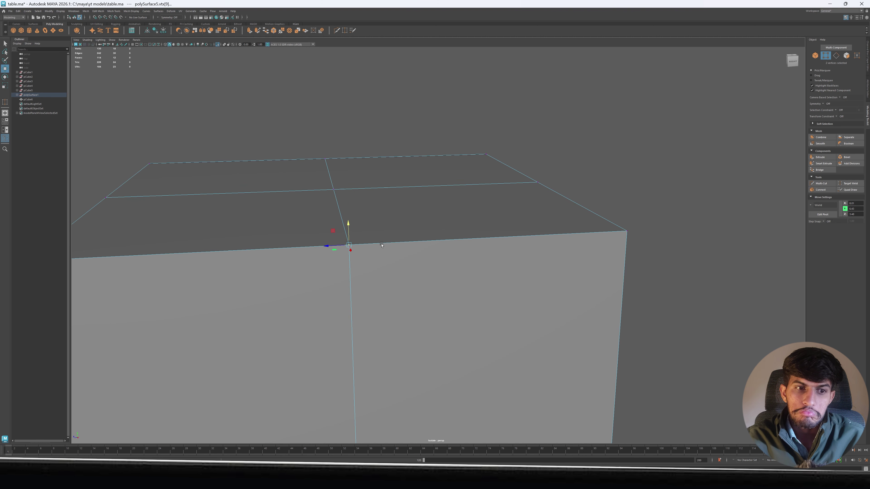
{"action": "scroll", "coordinate": [361, 224], "scroll_direction": "down", "scroll_amount": 3}
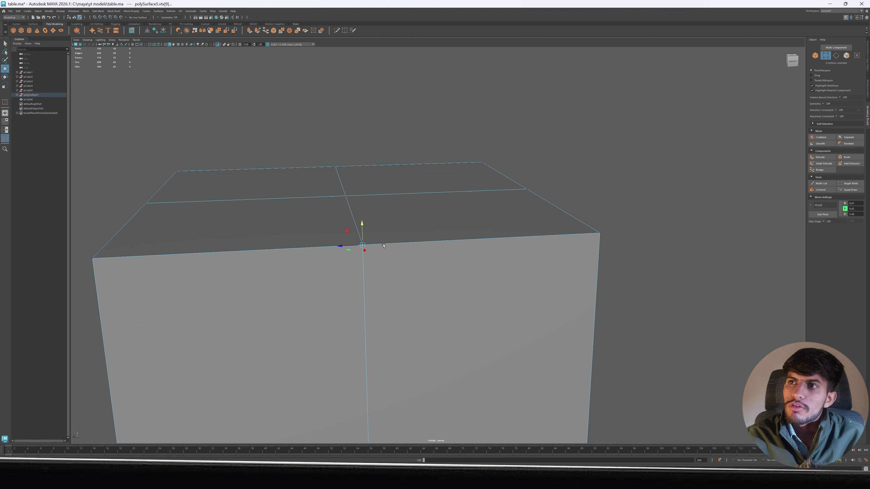
{"action": "right_click", "coordinate": [407, 150], "text": "shift"}
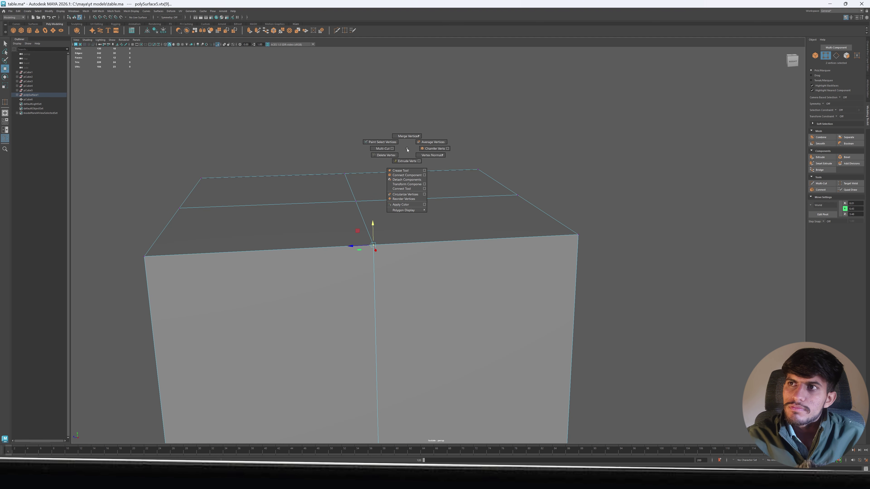
{"action": "right_click_drag", "start_coordinate": [408, 150], "coordinate": [407, 134], "text": "shift"}
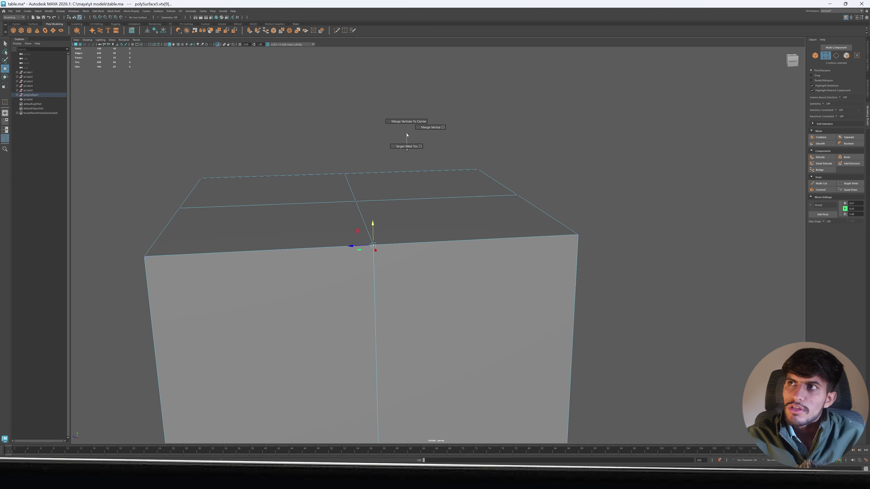
{"action": "right_click_drag", "start_coordinate": [407, 135], "coordinate": [407, 117], "text": "shift"}
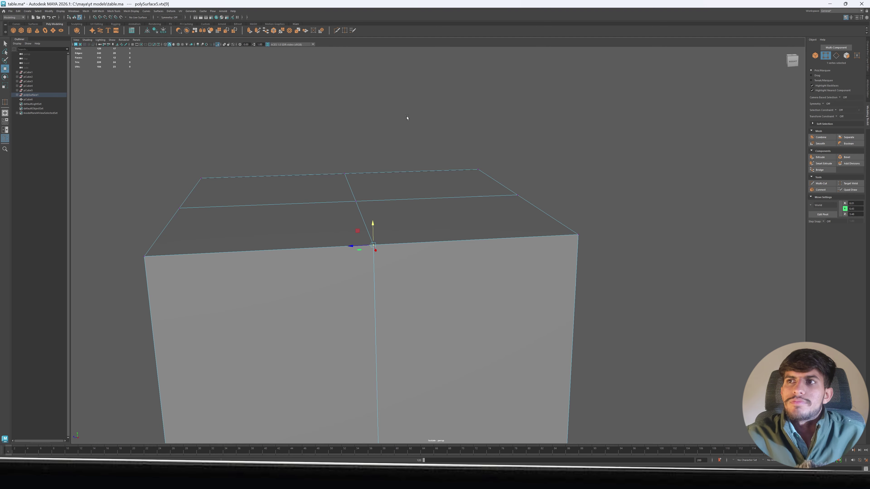
Select the edge loop running along the side's centre edge and examine the leg from the capped end
{"action": "scroll", "coordinate": [428, 208], "scroll_direction": "down", "scroll_amount": 3}
{"action": "right_click_drag", "start_coordinate": [398, 154], "coordinate": [399, 89]}
{"action": "left_click", "coordinate": [399, 275]}
{"action": "double_click", "coordinate": [398, 275]}
{"action": "scroll", "coordinate": [422, 208], "scroll_direction": "down", "scroll_amount": 6}
{"action": "left_click_drag", "start_coordinate": [425, 215], "coordinate": [439, 252], "text": "alt"}
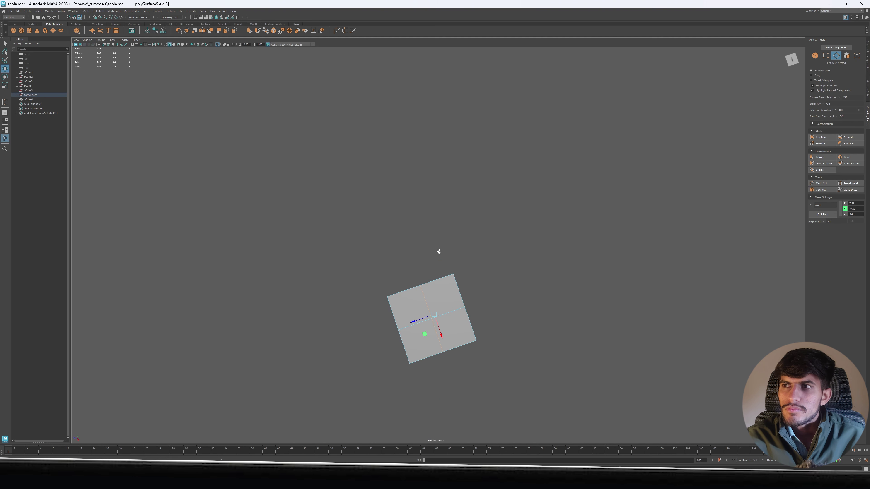
{"action": "middle_click_drag", "start_coordinate": [439, 253], "coordinate": [410, 209], "text": "alt"}
Select all four faces of the leg's cap in the four-view layout's perspective view, and clear the selection
{"action": "right_click_drag", "start_coordinate": [418, 97], "coordinate": [415, 113]}
{"action": "left_click", "coordinate": [510, 202]}
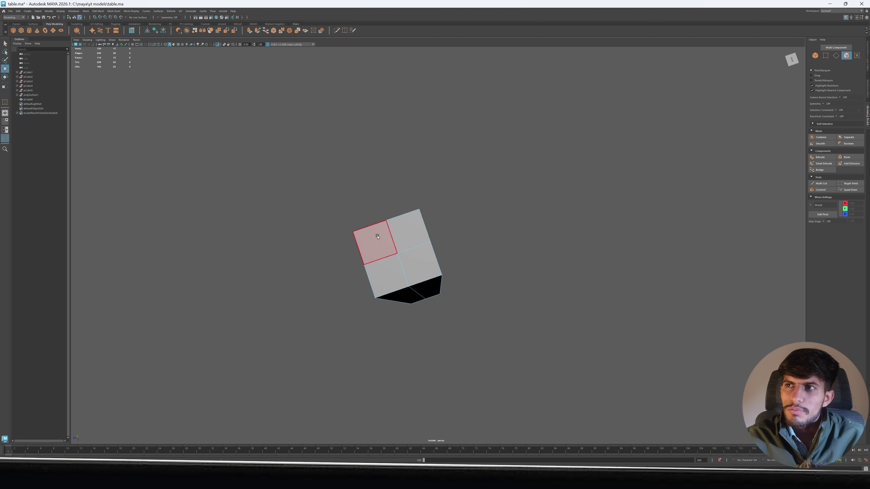
{"action": "key", "text": "space"}
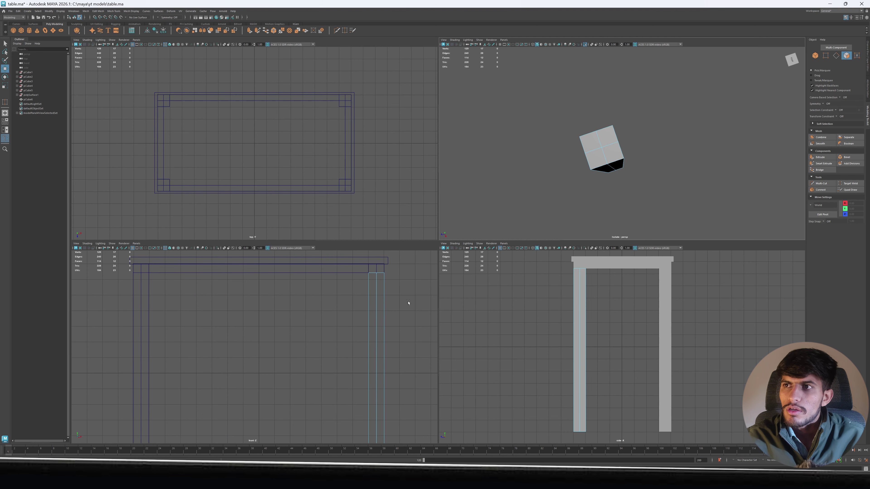
{"action": "left_click", "coordinate": [588, 143]}
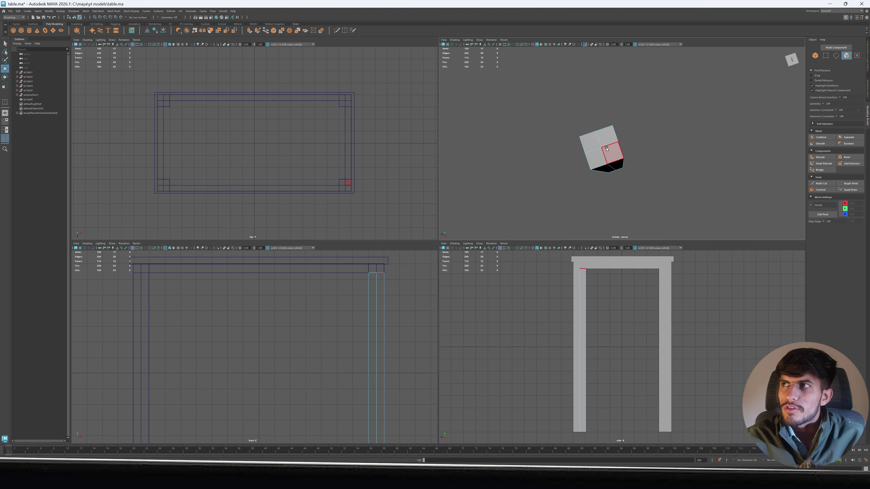
{"action": "scroll", "coordinate": [567, 138], "scroll_direction": "up", "scroll_amount": 5}
{"action": "left_click", "coordinate": [567, 139]}
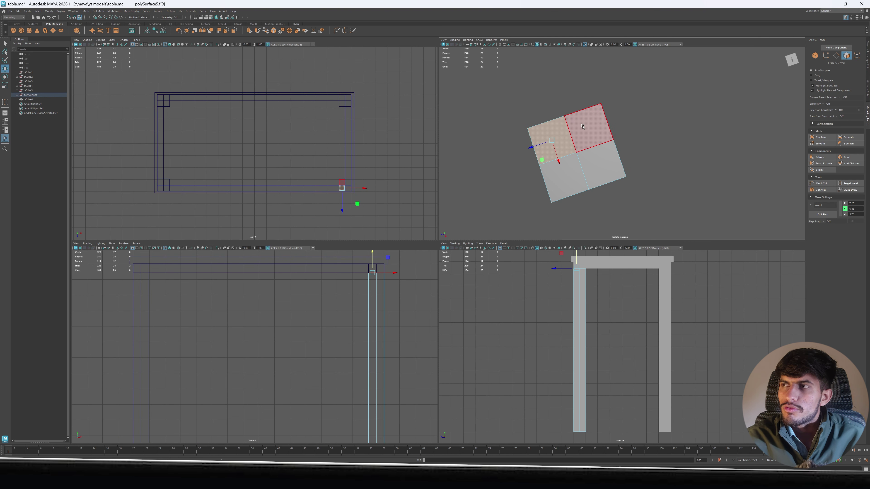
{"action": "mouse_move", "coordinate": [587, 129]}
{"action": "left_mouse_down"}
{"action": "mouse_move", "coordinate": [582, 180]}
{"action": "mouse_move", "coordinate": [544, 145]}
{"action": "left_mouse_up"}
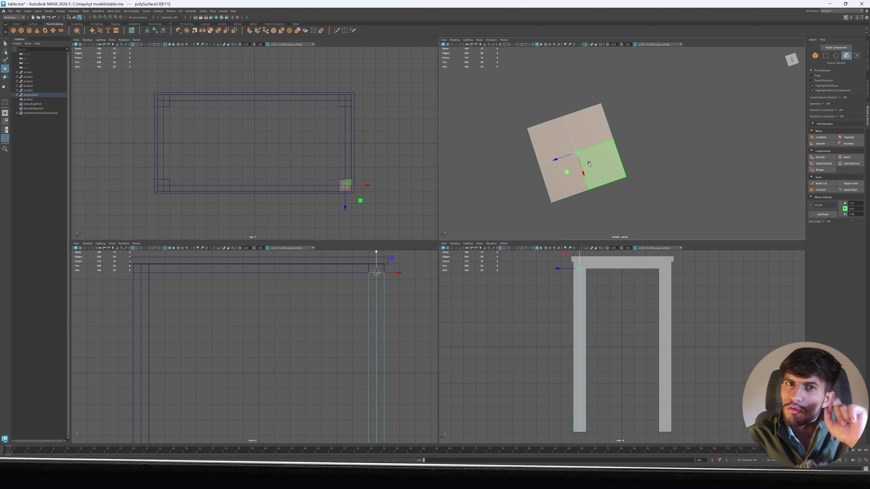
{"action": "left_click_drag", "start_coordinate": [635, 140], "coordinate": [600, 101], "text": "alt"}
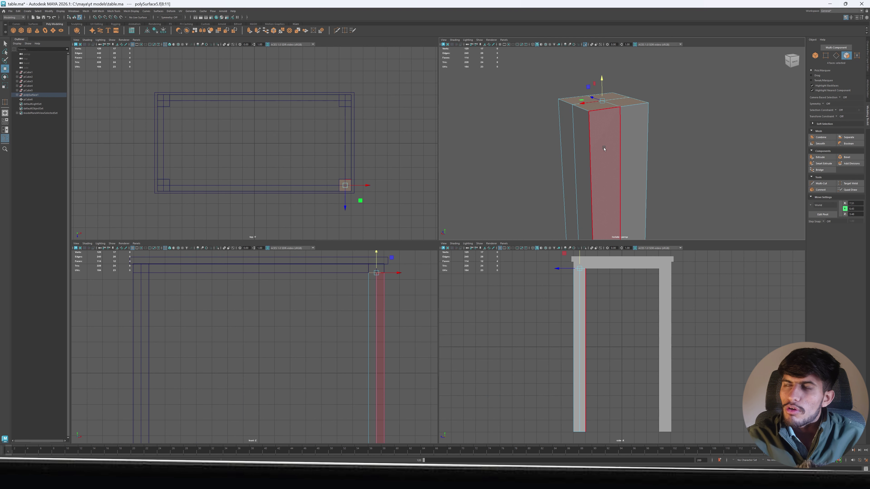
{"action": "left_click", "coordinate": [689, 113]}
Select the cap's four faces again in face mode, sweeping from one face across the others
{"action": "right_click", "coordinate": [671, 89]}
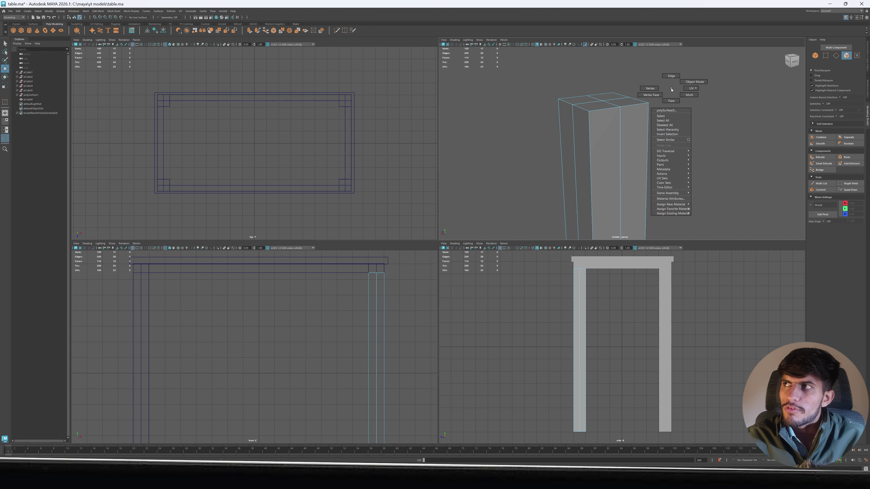
{"action": "left_click", "coordinate": [671, 101]}
{"action": "left_click_drag", "start_coordinate": [651, 144], "coordinate": [565, 110], "text": "alt"}
{"action": "left_click", "coordinate": [562, 111]}
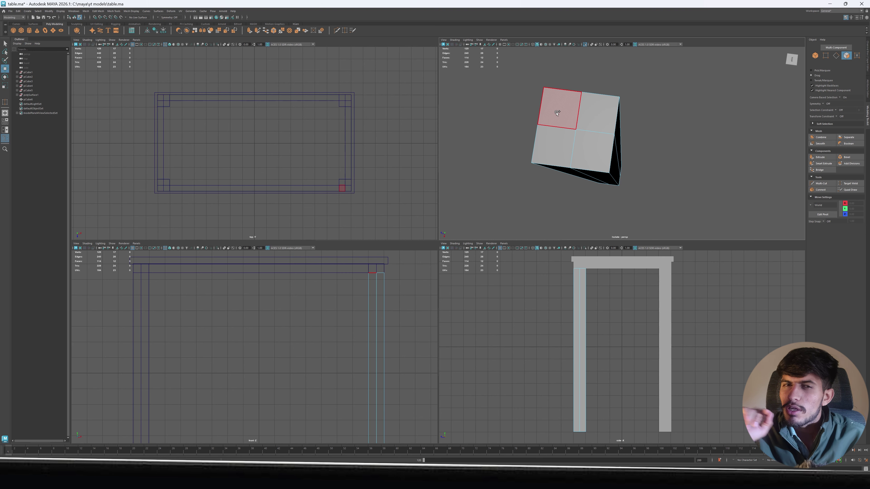
{"action": "left_click", "coordinate": [557, 113], "text": "ctrl"}
{"action": "left_click", "coordinate": [568, 111]}
{"action": "mouse_move", "coordinate": [571, 111]}
{"action": "left_mouse_down", "text": "shift"}
{"action": "mouse_move", "coordinate": [586, 120]}
{"action": "mouse_move", "coordinate": [583, 147]}
{"action": "mouse_move", "coordinate": [556, 134]}
{"action": "mouse_move", "coordinate": [603, 113]}
{"action": "left_mouse_up", "text": "shift"}
{"action": "key", "text": "w"}
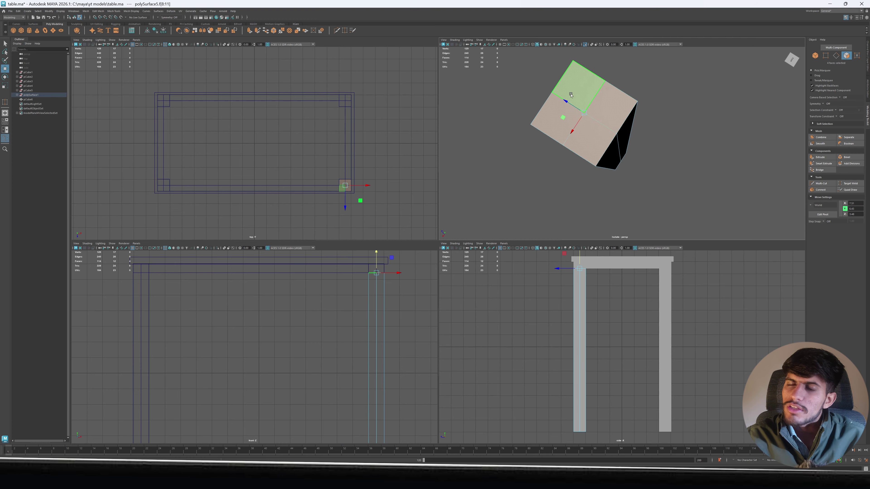
Remove one cap face from the selection and add it back, and deselect all four faces
{"action": "key", "text": "Caps_Lock"}
{"action": "left_click", "coordinate": [588, 99], "text": "ctrl"}
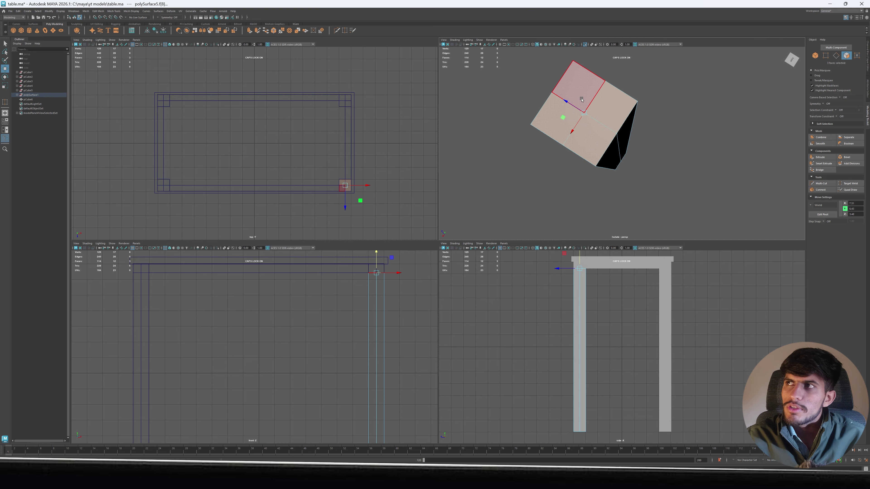
{"action": "left_click", "coordinate": [579, 99], "text": "shift"}
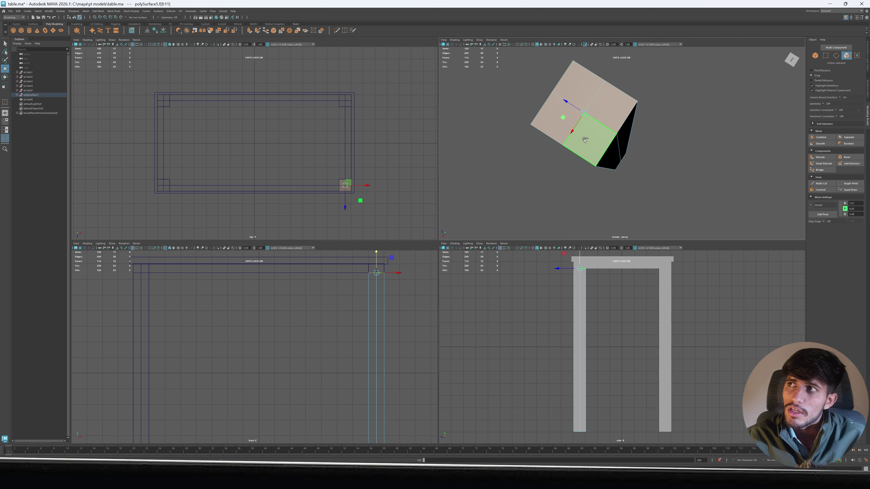
{"action": "mouse_move", "coordinate": [585, 140]}
{"action": "left_mouse_down", "text": "ctrl"}
{"action": "mouse_move", "coordinate": [561, 111]}
{"action": "mouse_move", "coordinate": [603, 109]}
{"action": "mouse_move", "coordinate": [602, 118]}
{"action": "left_mouse_up", "text": "ctrl"}
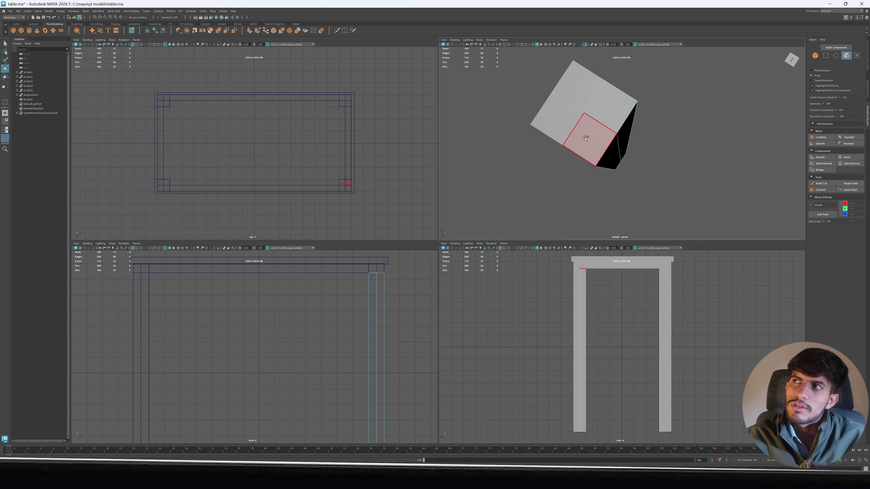
Delete the leg's cap faces and close the open end by filling its border edge loop with Fill Hole
{"action": "left_click_drag", "start_coordinate": [586, 137], "coordinate": [562, 90]}
{"action": "left_click_drag", "start_coordinate": [563, 91], "coordinate": [603, 112]}
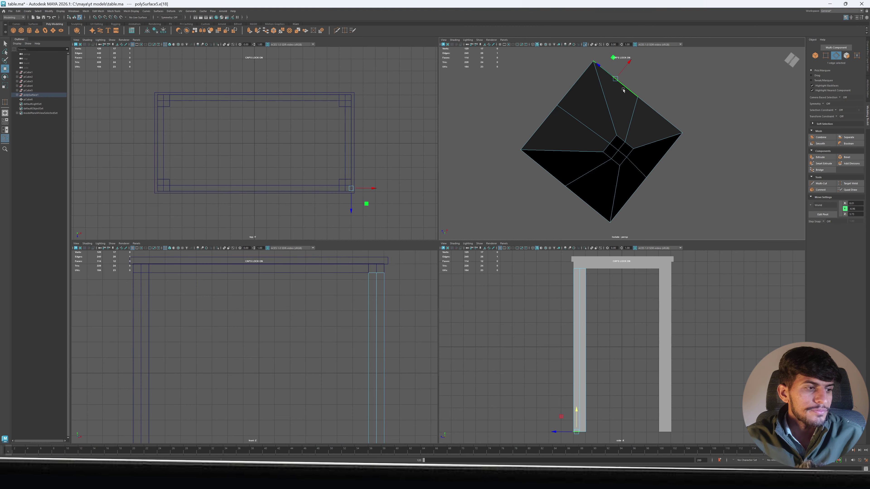
{"action": "key", "text": "Caps_Lock"}
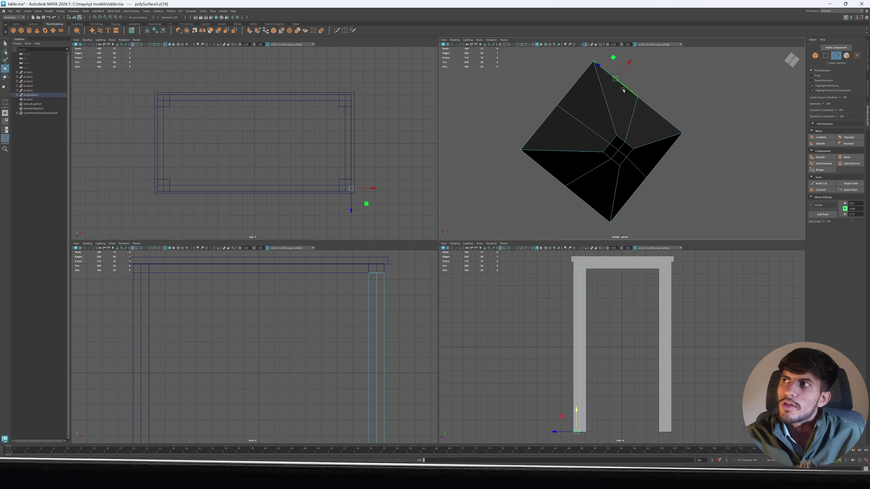
{"action": "double_click", "coordinate": [623, 90]}
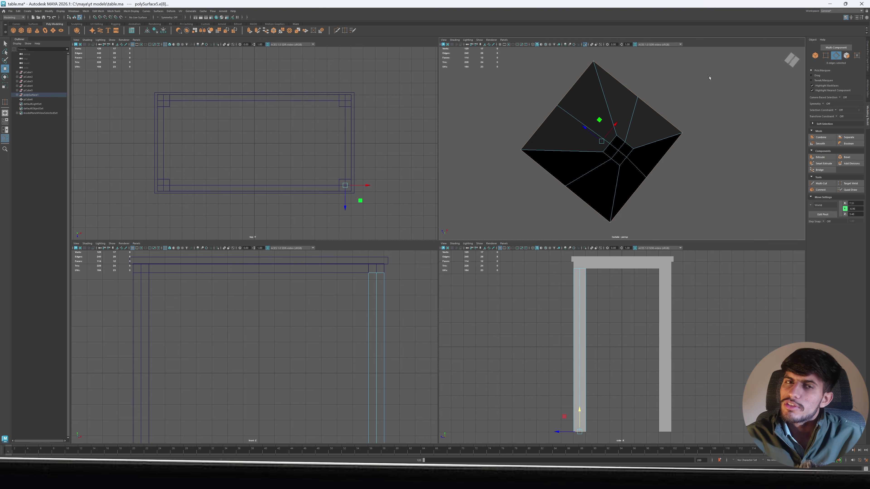
{"action": "right_click", "coordinate": [702, 78], "text": "shift"}
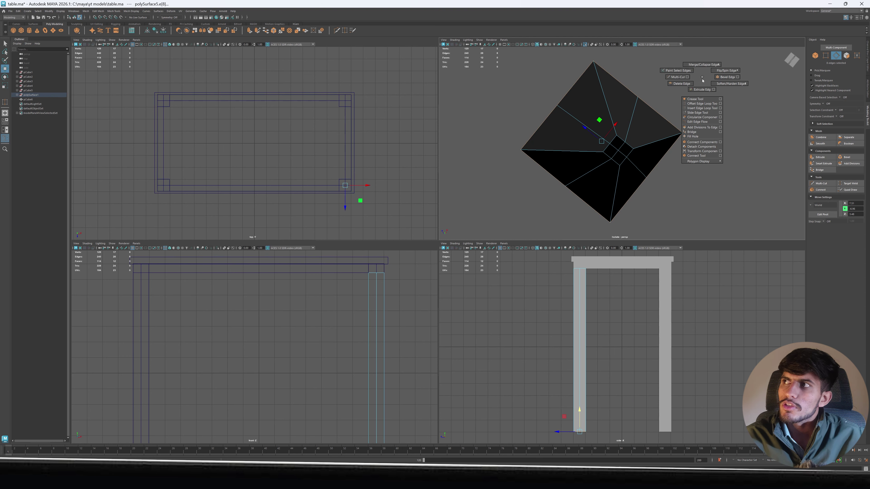
{"action": "left_click", "coordinate": [697, 136]}
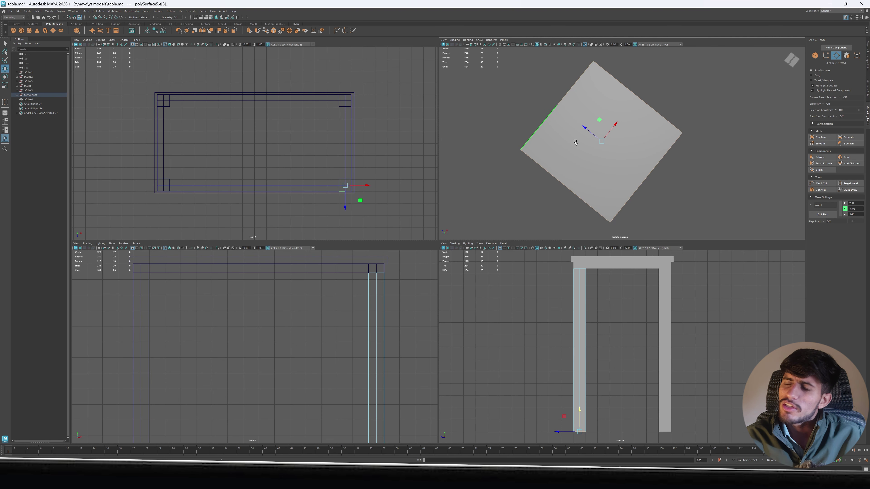
Cut an edge across the filled cap with Multi-Cut, joining the middle points of two opposite sides
{"action": "left_click_drag", "start_coordinate": [574, 142], "coordinate": [598, 132], "text": "alt"}
{"action": "key", "text": "space"}
{"action": "key", "text": "ctrl+shift+x"}
{"action": "left_click_drag", "start_coordinate": [452, 194], "coordinate": [402, 255], "text": "alt"}
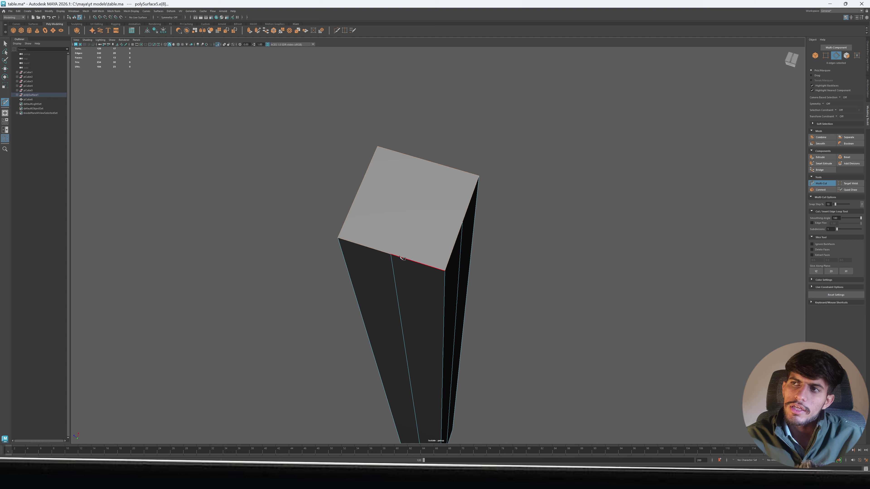
{"action": "left_click", "coordinate": [394, 255]}
{"action": "left_click_drag", "start_coordinate": [442, 191], "coordinate": [430, 195], "text": "alt"}
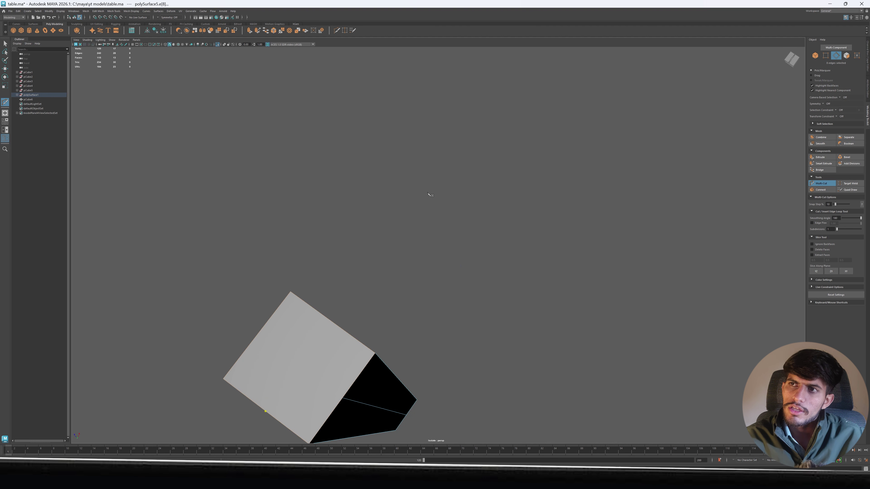
{"action": "left_click_drag", "start_coordinate": [339, 317], "coordinate": [281, 278], "text": "alt"}
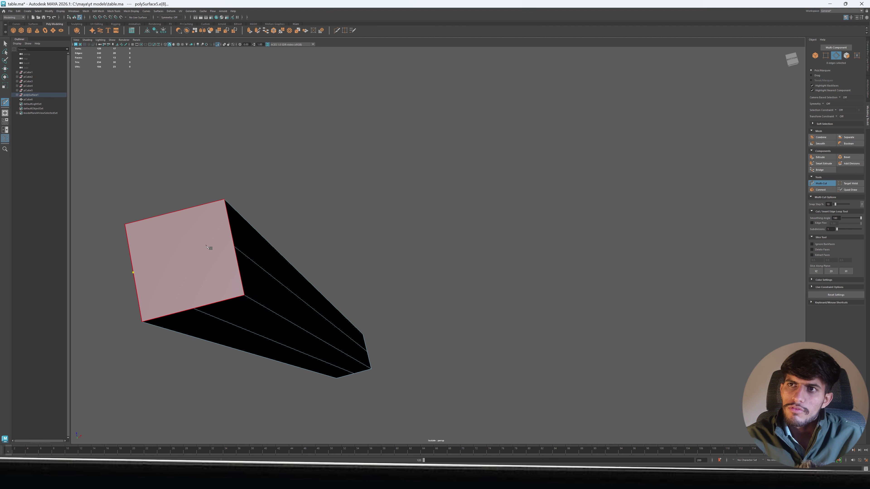
{"action": "left_click", "coordinate": [234, 246]}
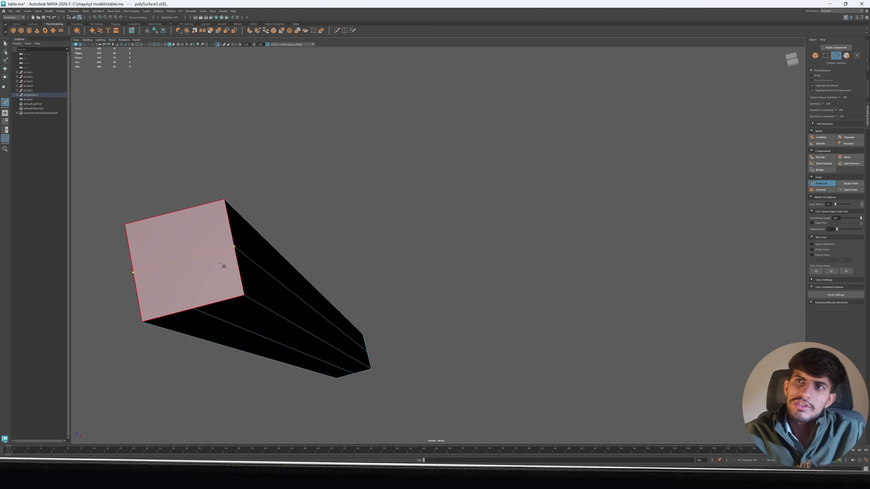
{"action": "right_click", "coordinate": [207, 247]}
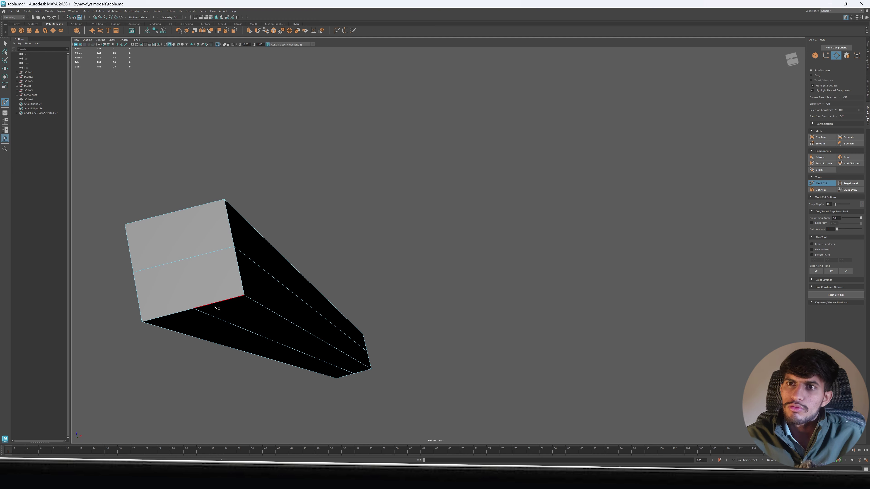
Cut a second edge across the cap, perpendicular to the first, dividing it into four faces
{"action": "left_click", "coordinate": [194, 308]}
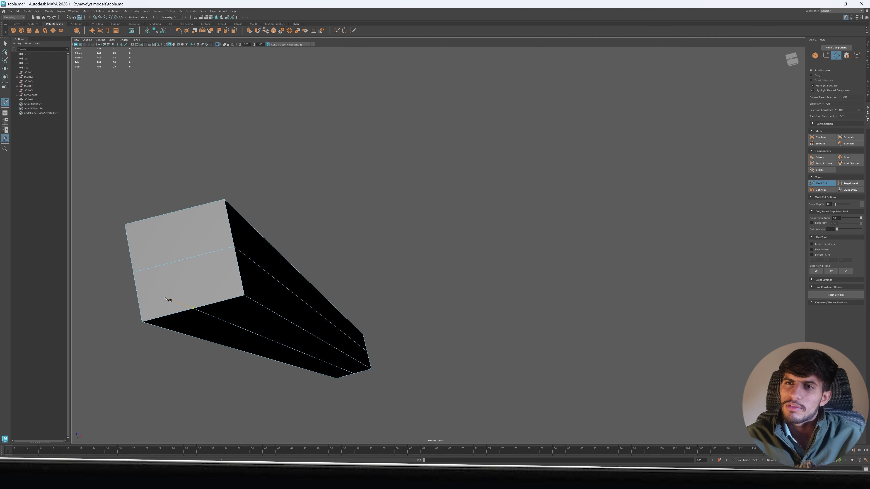
{"action": "left_click_drag", "start_coordinate": [137, 311], "coordinate": [285, 275], "text": "alt"}
{"action": "scroll", "coordinate": [445, 302], "scroll_direction": "up", "scroll_amount": 5}
{"action": "left_click_drag", "start_coordinate": [444, 301], "coordinate": [496, 289], "text": "alt"}
{"action": "middle_click_drag", "start_coordinate": [496, 290], "coordinate": [420, 430], "text": "alt"}
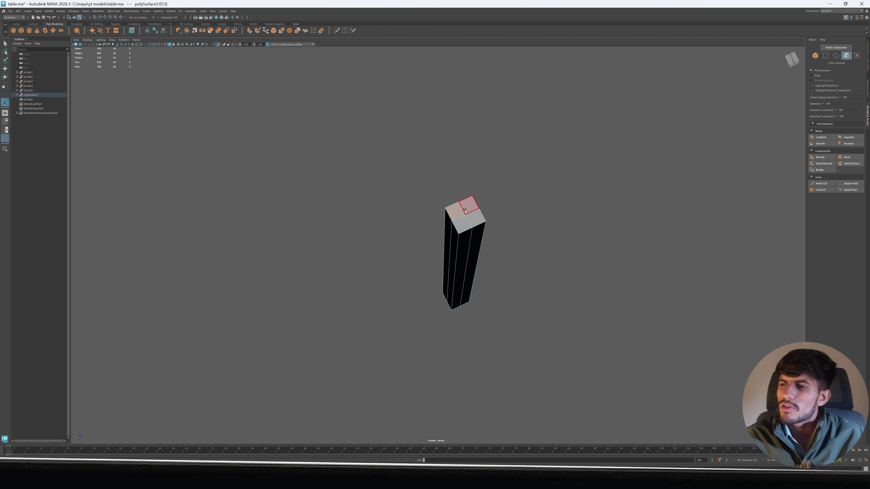
Select the newly cut cap's four faces and round them with Circularize Components
{"action": "left_click", "coordinate": [466, 207], "text": "shift"}
{"action": "left_click", "coordinate": [476, 218], "text": "shift"}
{"action": "left_click", "coordinate": [462, 224], "text": "shift"}
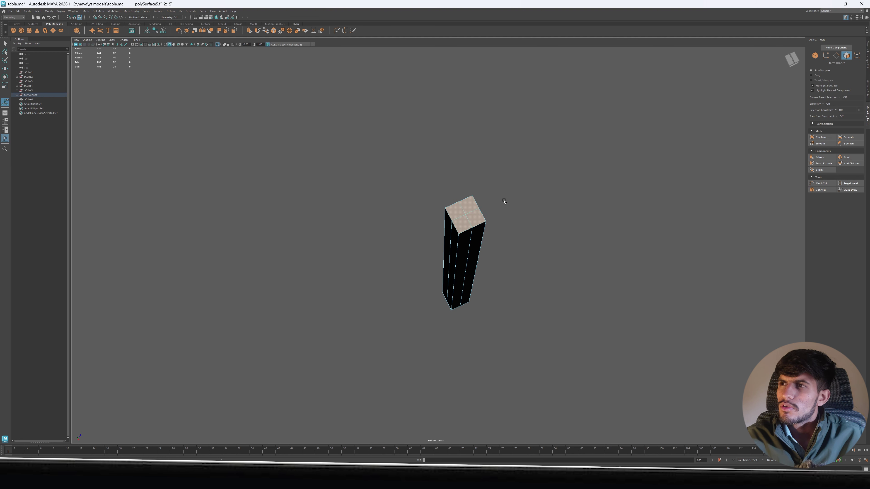
{"action": "right_click_drag", "start_coordinate": [504, 170], "coordinate": [501, 208], "text": "shift"}
Select the four cap faces at the leg's opposite end and apply Circularize Components to them
{"action": "left_click_drag", "start_coordinate": [502, 208], "coordinate": [573, 162], "text": "alt"}
{"action": "scroll", "coordinate": [492, 227], "scroll_direction": "up", "scroll_amount": 3}
{"action": "left_click_drag", "start_coordinate": [492, 227], "coordinate": [448, 243], "text": "alt"}
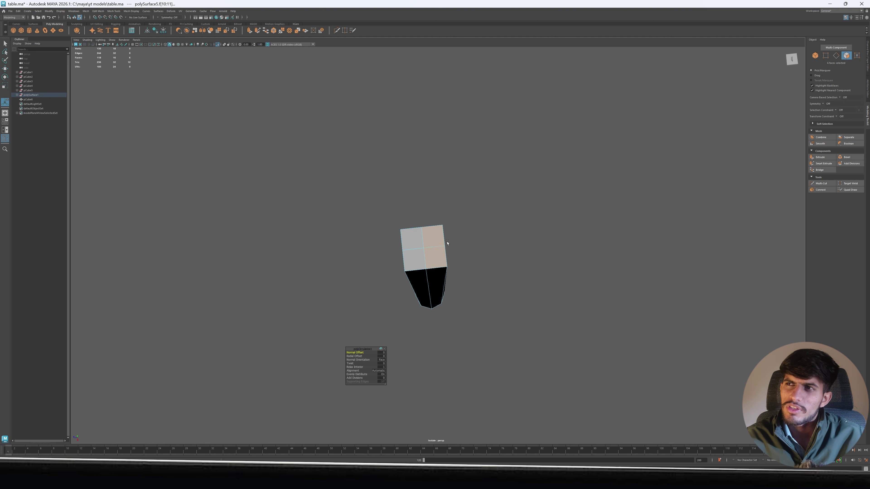
{"action": "left_click", "coordinate": [412, 239]}
{"action": "left_click", "coordinate": [414, 255], "text": "shift"}
{"action": "left_click", "coordinate": [438, 255], "text": "shift"}
{"action": "left_click", "coordinate": [435, 240], "text": "shift"}
{"action": "left_click_drag", "start_coordinate": [434, 240], "coordinate": [485, 215], "text": "alt"}
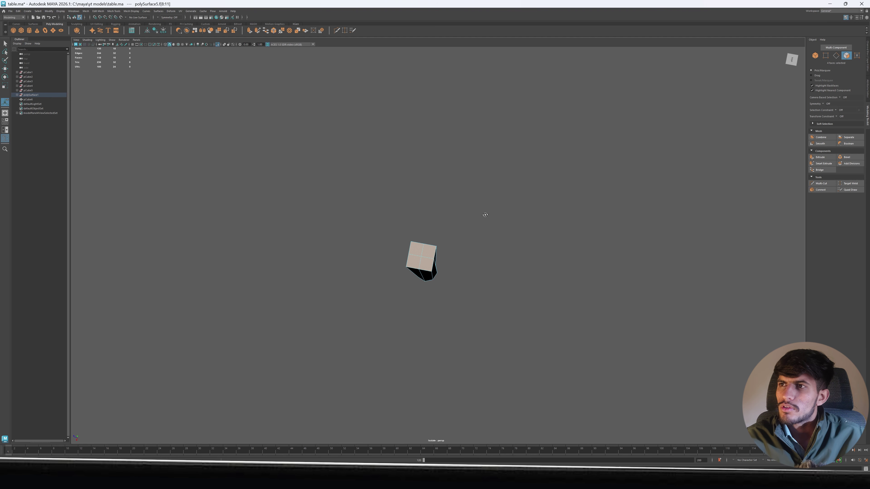
{"action": "right_click_drag", "start_coordinate": [498, 185], "coordinate": [498, 225], "text": "shift"}
{"action": "left_click_drag", "start_coordinate": [499, 225], "coordinate": [459, 286], "text": "alt"}
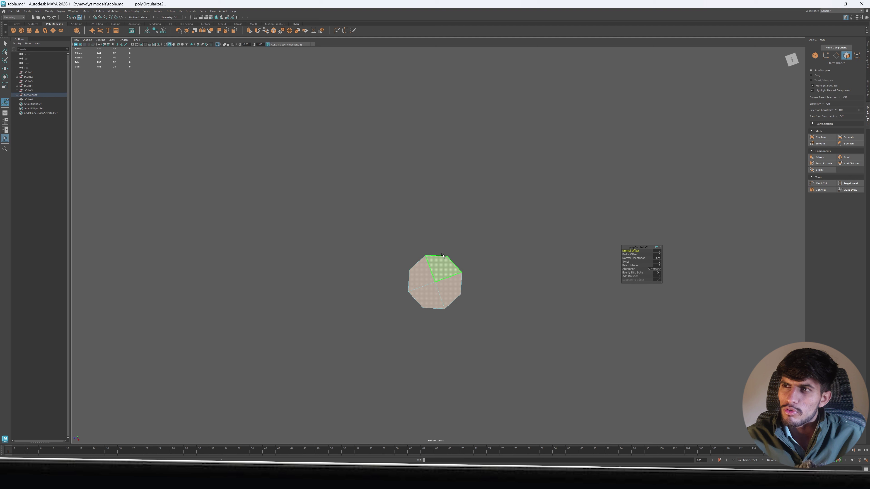
Return the leg to object mode, examine its shape in smooth preview, and restore the unsmoothed display
{"action": "key", "text": "q"}
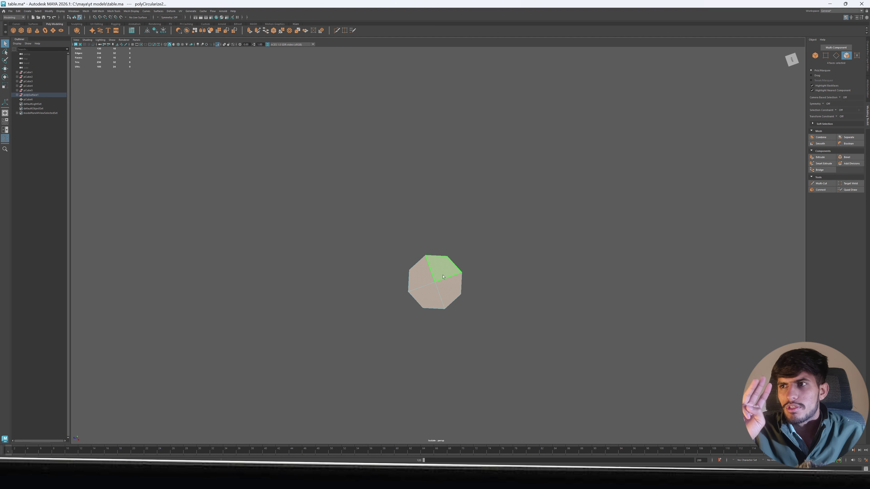
{"action": "key", "text": "w"}
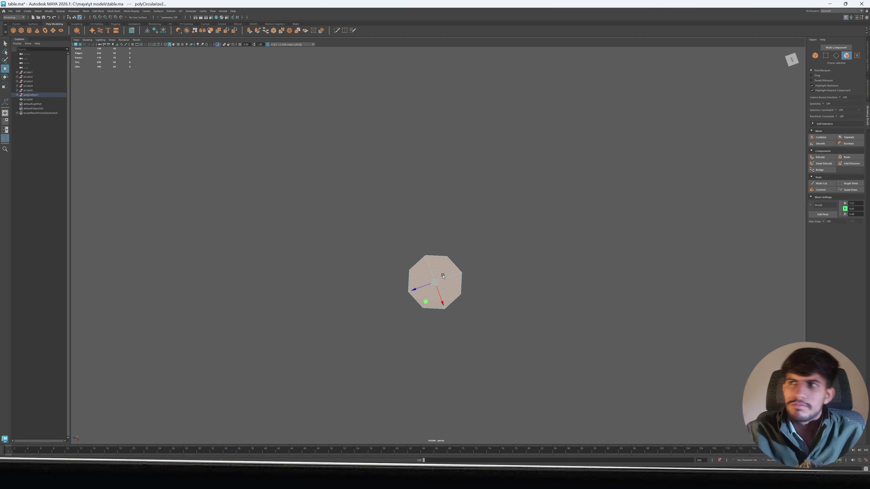
{"action": "right_click_drag", "start_coordinate": [391, 148], "coordinate": [490, 99]}
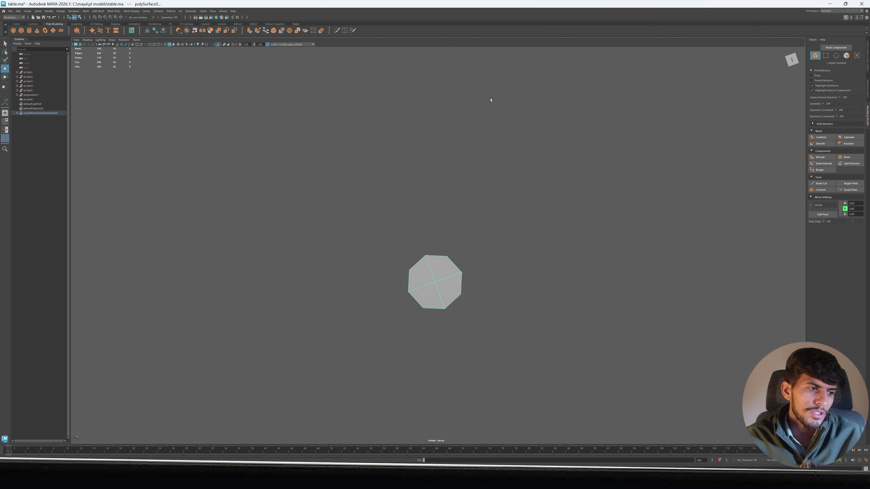
{"action": "key", "text": "3"}
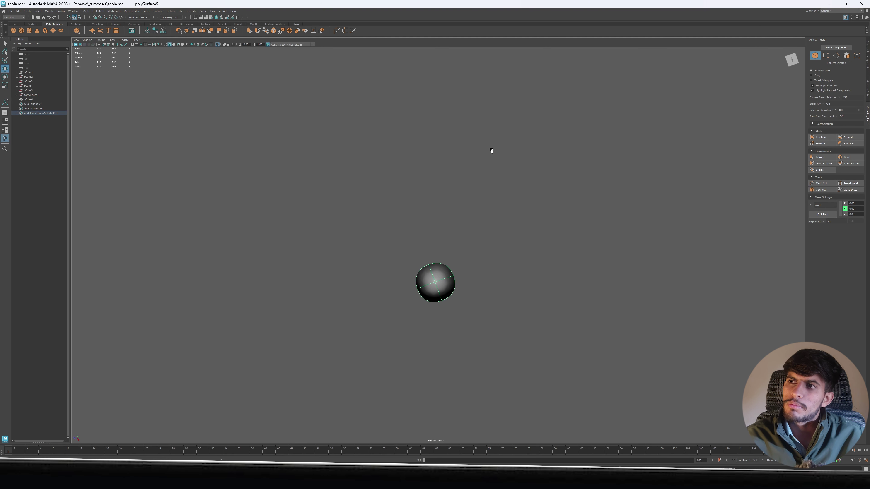
{"action": "left_click_drag", "start_coordinate": [505, 254], "coordinate": [437, 225], "text": "alt"}
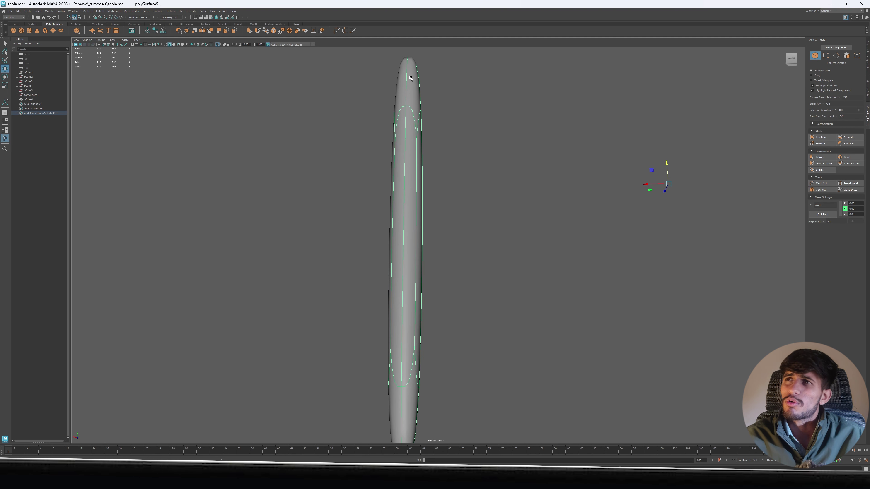
{"action": "key", "text": "1"}
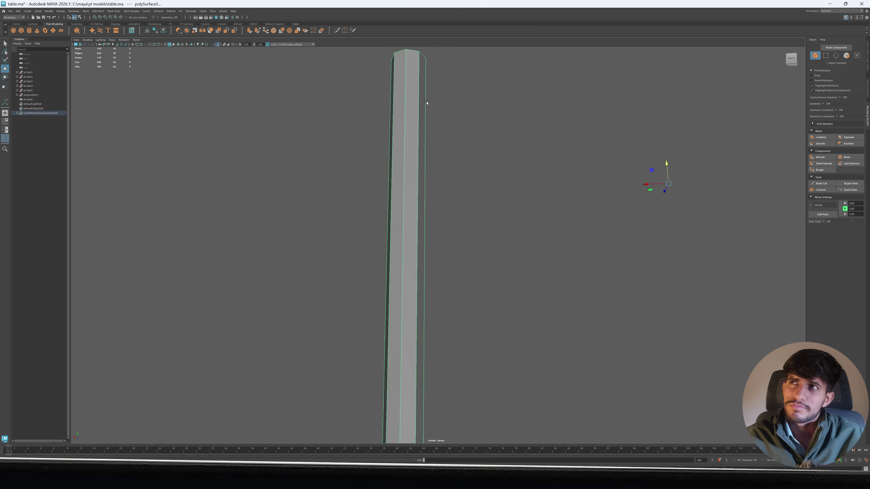
Insert a supporting edge loop close to each end of the rounded leg with Multi-Cut
{"action": "left_click_drag", "start_coordinate": [428, 174], "coordinate": [415, 181], "text": "alt"}
{"action": "right_click_drag", "start_coordinate": [415, 180], "coordinate": [507, 219], "text": "alt"}
{"action": "right_click", "coordinate": [451, 97], "text": "shift"}
{"action": "right_click_drag", "start_coordinate": [485, 93], "coordinate": [366, 91], "text": "shift"}
{"action": "left_click", "coordinate": [365, 91], "text": "ctrl"}
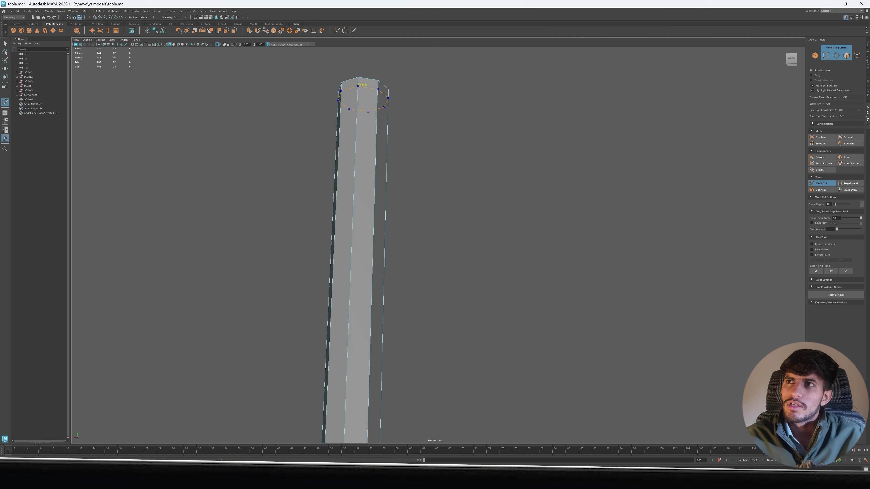
{"action": "left_click_drag", "start_coordinate": [447, 139], "coordinate": [452, 66], "text": "alt"}
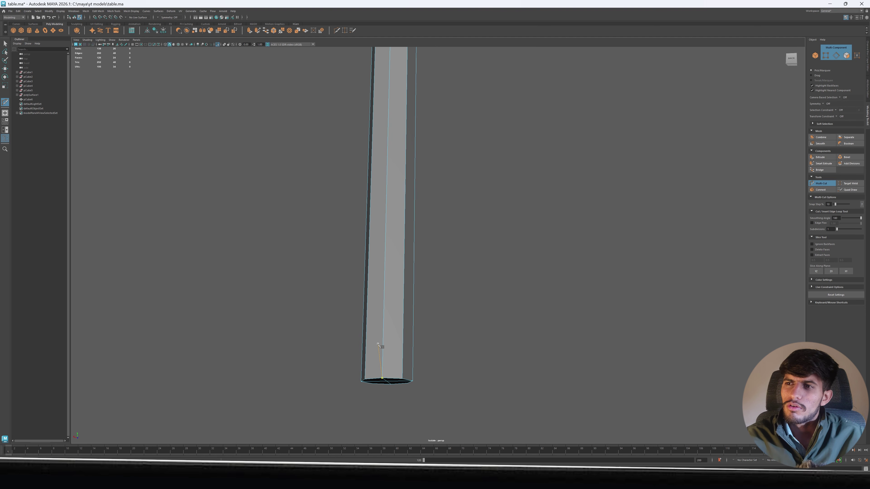
{"action": "left_click", "coordinate": [388, 369], "text": "ctrl"}
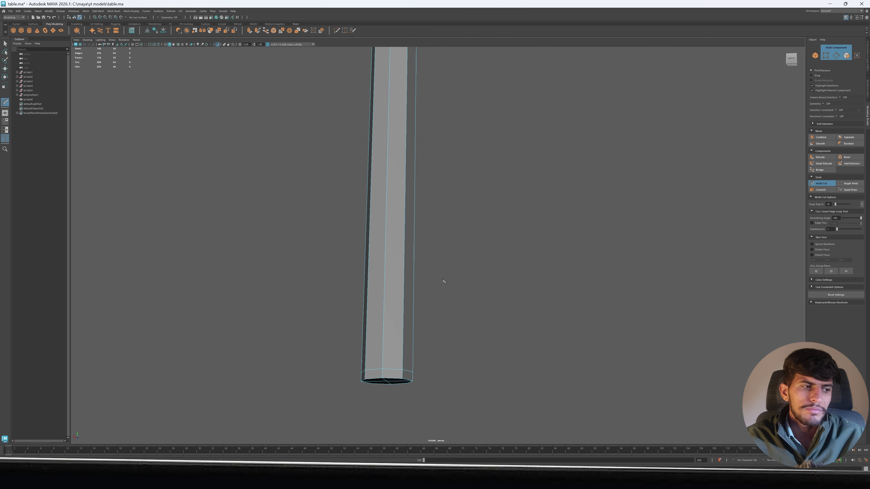
Examine the leg with its supporting edge loops in smooth preview, and switch back to the unsmoothed display
{"action": "key", "text": "3"}
{"action": "scroll", "coordinate": [462, 291], "scroll_direction": "down", "scroll_amount": 8}
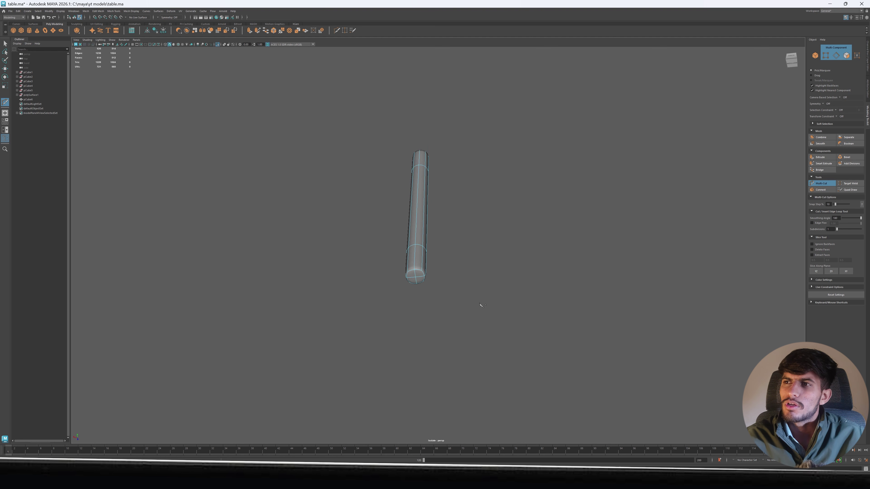
{"action": "left_click_drag", "start_coordinate": [489, 296], "coordinate": [634, 350], "text": "alt"}
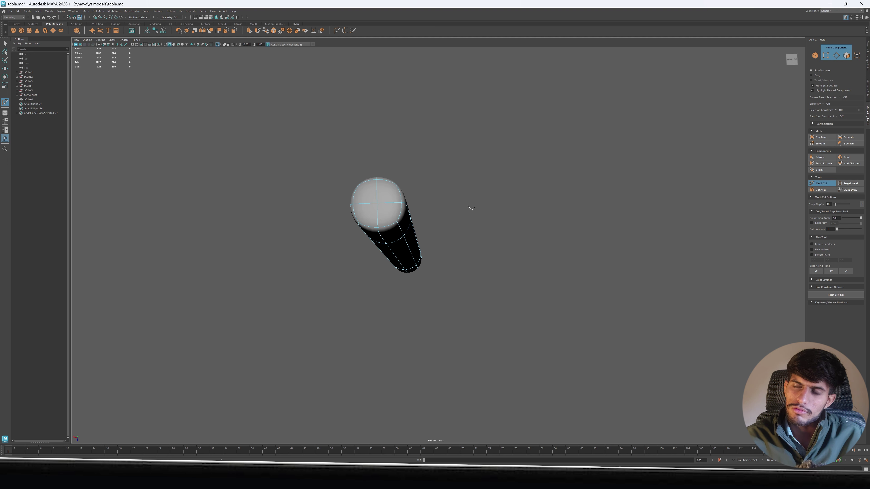
{"action": "key", "text": "q"}
{"action": "key", "text": "1"}
Turn off isolation to show the whole table in the four-view layout, and select the rounded leg
{"action": "left_click_drag", "start_coordinate": [450, 267], "coordinate": [444, 241], "text": "alt"}
{"action": "key", "text": "space"}
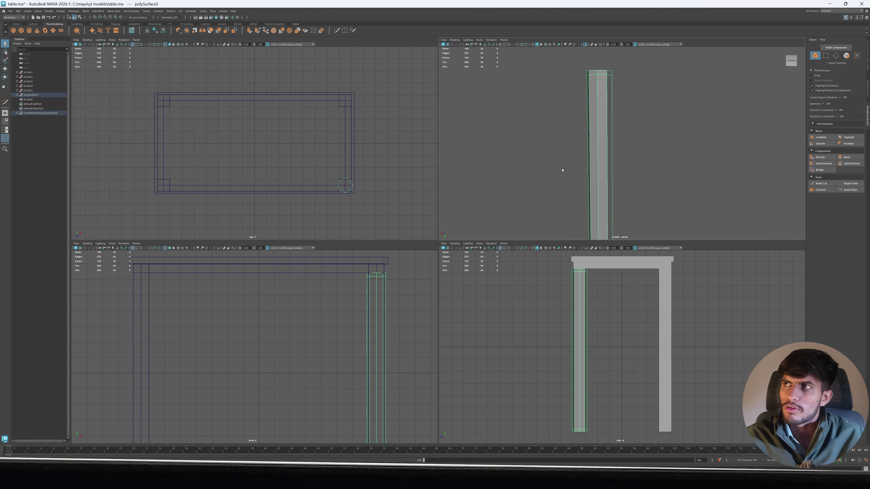
{"action": "key", "text": "ctrl+1"}
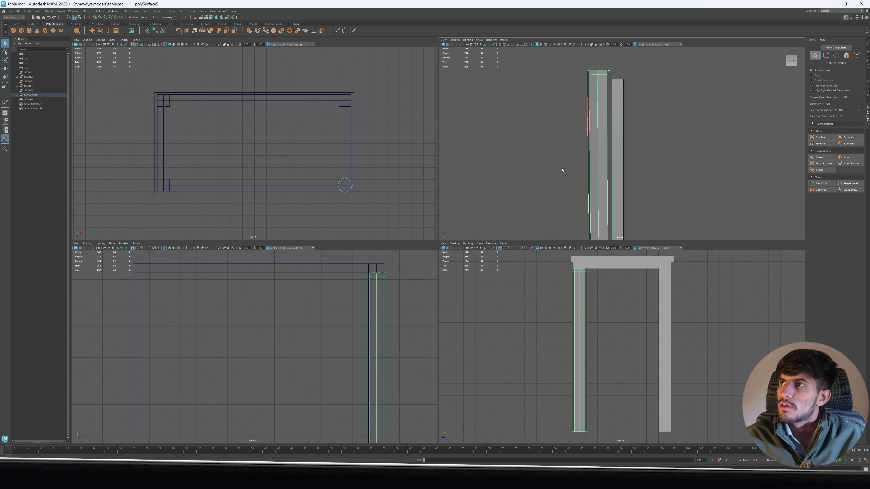
{"action": "scroll", "coordinate": [610, 130], "scroll_direction": "down", "scroll_amount": 5}
{"action": "left_click_drag", "start_coordinate": [611, 130], "coordinate": [638, 151], "text": "alt"}
{"action": "left_click", "coordinate": [679, 134]}
{"action": "scroll", "coordinate": [638, 151], "scroll_direction": "down", "scroll_amount": 2}
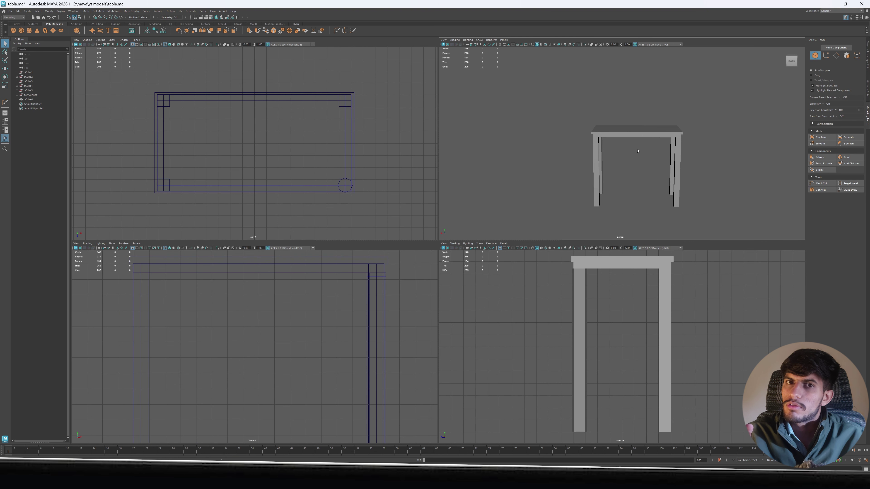
{"action": "left_click", "coordinate": [598, 164]}
{"action": "scroll", "coordinate": [638, 151], "scroll_direction": "down", "scroll_amount": 3}
{"action": "left_click_drag", "start_coordinate": [658, 153], "coordinate": [686, 153], "text": "alt"}
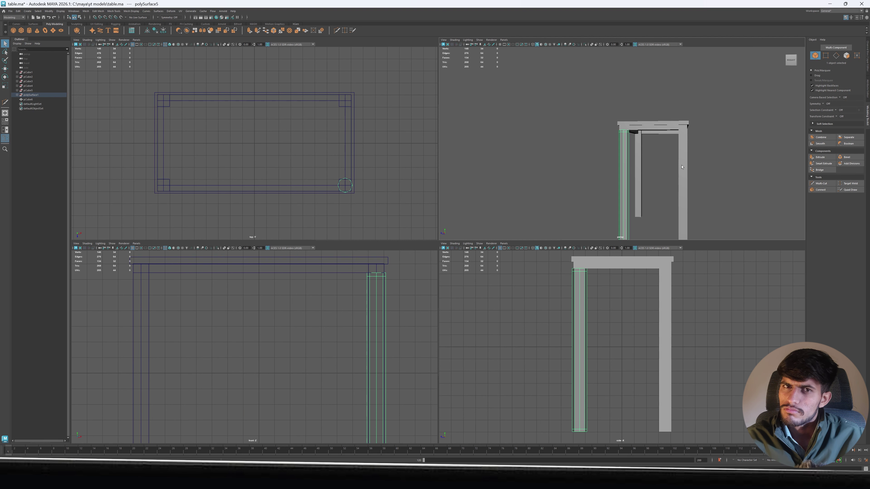
Delete the three remaining square legs from the table and select the rounded leg
{"action": "key", "text": "space"}
{"action": "mouse_move", "coordinate": [535, 112]}
{"action": "right_mouse_down", "text": "shift"}
{"action": "mouse_move", "coordinate": [533, 188]}
{"action": "mouse_move", "coordinate": [511, 120]}
{"action": "mouse_move", "coordinate": [536, 113]}
{"action": "right_mouse_up", "text": "shift"}
{"action": "key", "text": "Delete"}
{"action": "left_click_drag", "start_coordinate": [567, 273], "coordinate": [326, 254]}
{"action": "key", "text": "Delete"}
{"action": "key", "text": "ctrl+z"}
{"action": "key", "text": "Delete"}
{"action": "left_click", "coordinate": [324, 254]}
{"action": "mouse_move", "coordinate": [336, 208]}
{"action": "left_mouse_down", "text": "alt"}
{"action": "mouse_move", "coordinate": [316, 204]}
{"action": "mouse_move", "coordinate": [349, 208]}
{"action": "left_mouse_up", "text": "alt"}
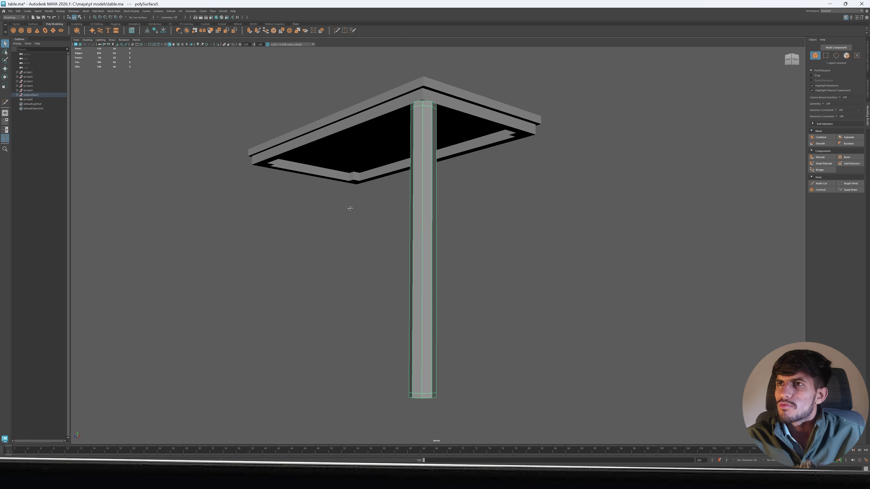
Center the rounded leg's pivot and scale the leg down in the top view to fit inside the tabletop's square corner outline
{"action": "key", "text": "space"}
{"action": "key", "text": "space"}
{"action": "scroll", "coordinate": [412, 250], "scroll_direction": "up", "scroll_amount": 8}
{"action": "right_click_drag", "start_coordinate": [559, 211], "coordinate": [635, 169]}
{"action": "right_click_drag", "start_coordinate": [583, 200], "coordinate": [662, 173]}
{"action": "left_click", "coordinate": [488, 331]}
{"action": "left_click", "coordinate": [511, 295]}
{"action": "left_click", "coordinate": [583, 238]}
{"action": "left_click", "coordinate": [480, 284]}
{"action": "right_click_drag", "start_coordinate": [569, 227], "coordinate": [618, 204]}
{"action": "key", "text": "w"}
{"action": "key", "text": "e"}
{"action": "key", "text": "r"}
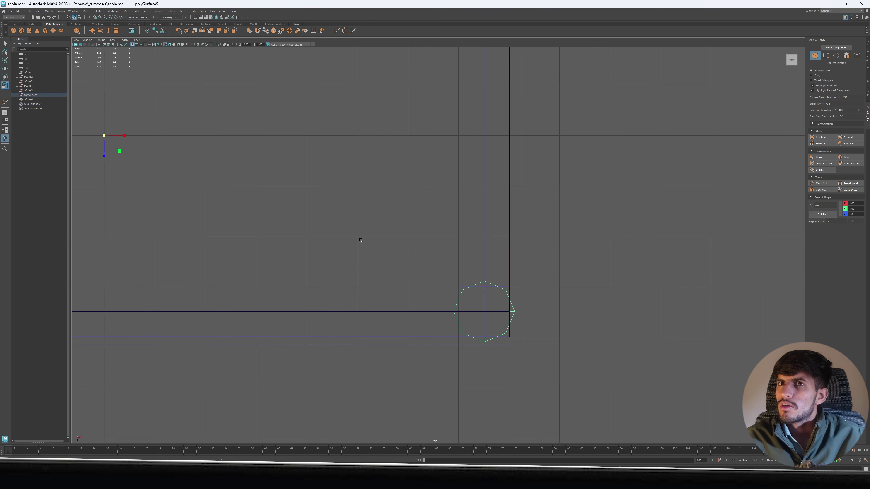
{"action": "left_click", "coordinate": [147, 33]}
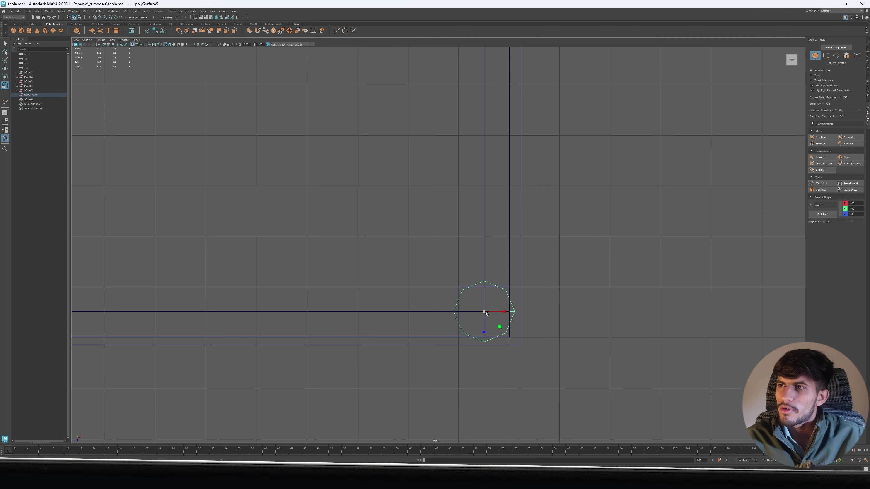
{"action": "left_click_drag", "start_coordinate": [472, 307], "coordinate": [401, 281]}
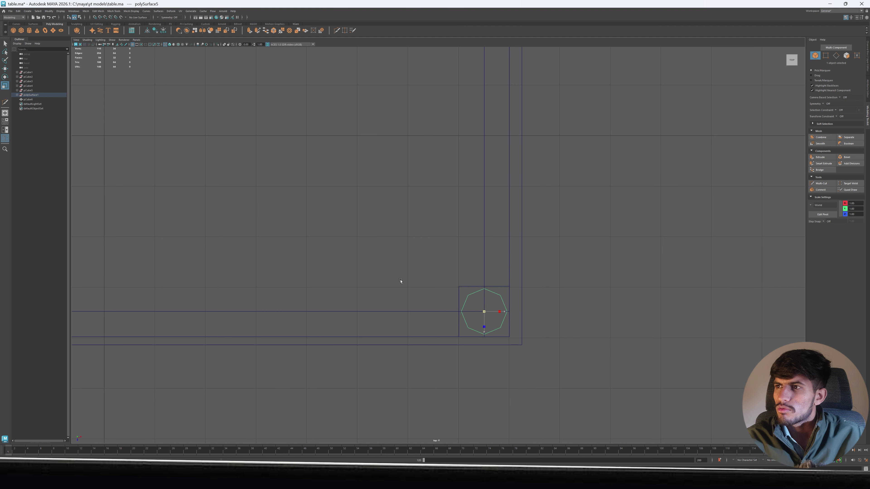
Duplicate the rounded leg in the top view and place the copies in the tabletop's other three square corner outlines
{"action": "scroll", "coordinate": [409, 285], "scroll_direction": "down", "scroll_amount": 8}
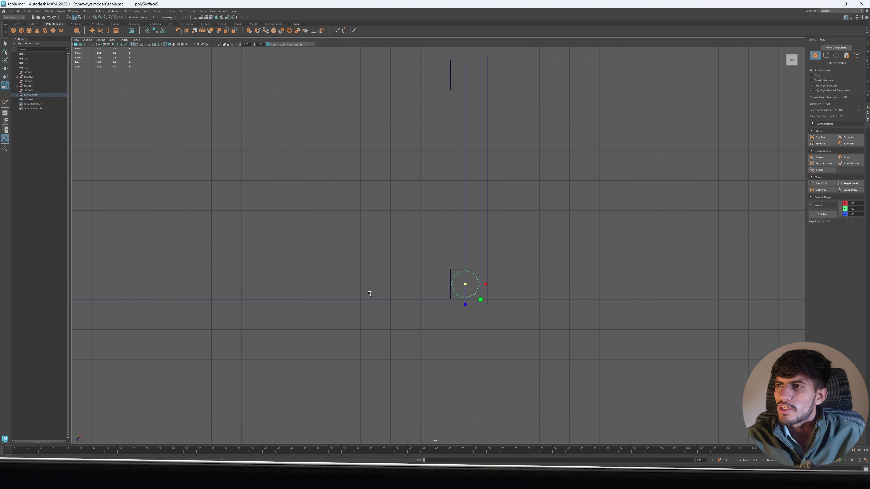
{"action": "middle_click_drag", "start_coordinate": [311, 302], "coordinate": [377, 316], "text": "alt"}
{"action": "key", "text": "q"}
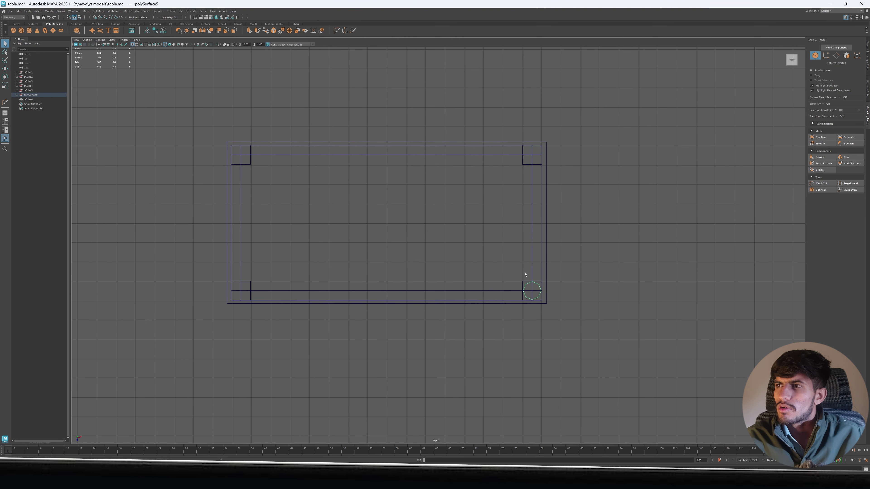
{"action": "left_click", "coordinate": [562, 281]}
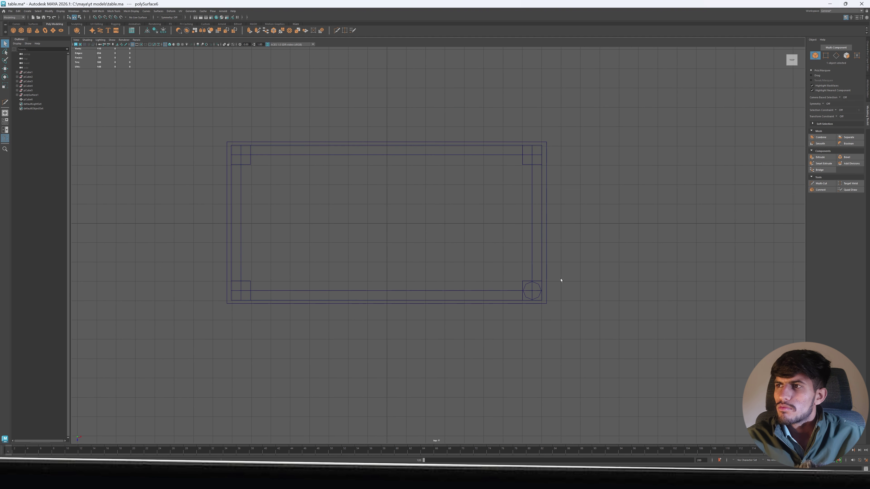
{"action": "left_click", "coordinate": [539, 286]}
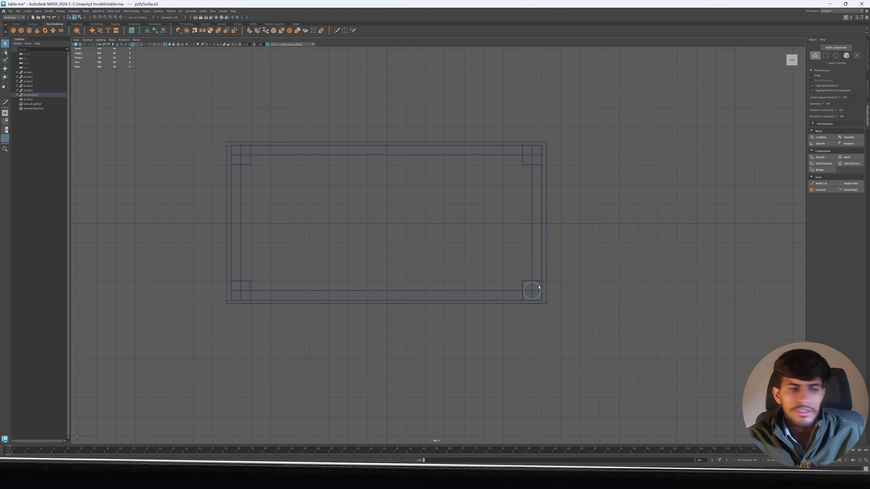
{"action": "key", "text": "w"}
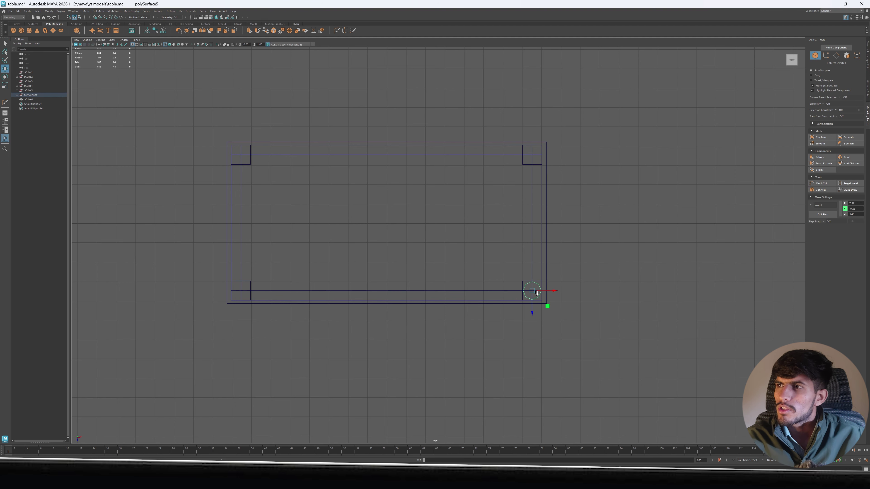
{"action": "mouse_move", "coordinate": [532, 306]}
{"action": "left_mouse_down", "text": "shift"}
{"action": "mouse_move", "coordinate": [532, 177]}
{"action": "mouse_move", "coordinate": [523, 162]}
{"action": "mouse_move", "coordinate": [263, 169]}
{"action": "mouse_move", "coordinate": [217, 332]}
{"action": "mouse_move", "coordinate": [220, 316]}
{"action": "left_mouse_up", "text": "shift"}
Select all four rounded legs in the front view, raise them into the frame just beneath the tabletop, and deselect them
{"action": "key", "text": "space"}
{"action": "left_click_drag", "start_coordinate": [633, 163], "coordinate": [628, 143], "text": "alt"}
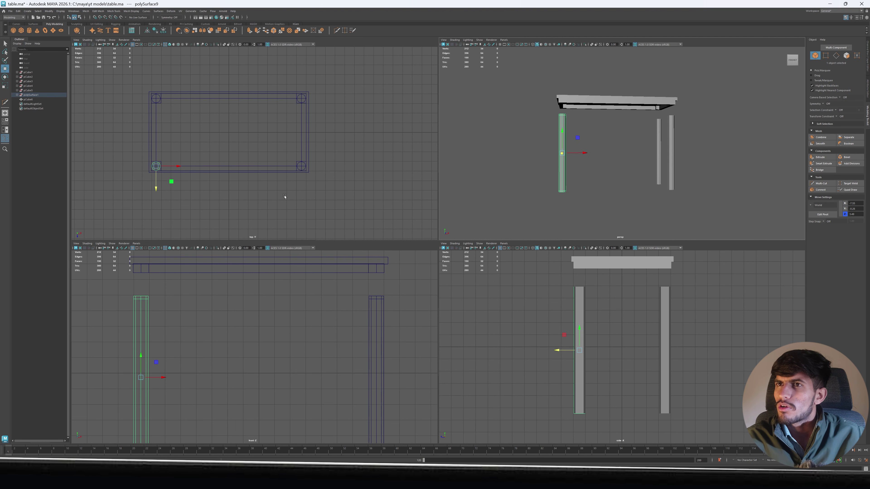
{"action": "left_click_drag", "start_coordinate": [117, 329], "coordinate": [378, 329]}
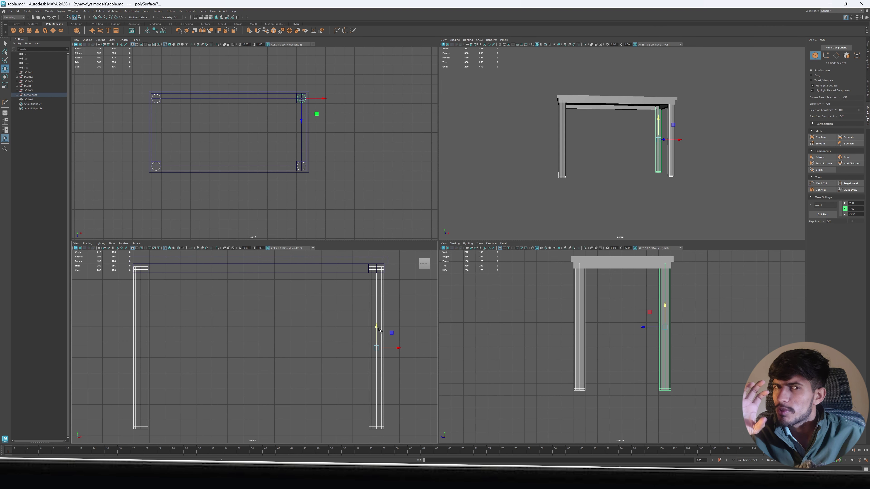
{"action": "left_click", "coordinate": [630, 211]}
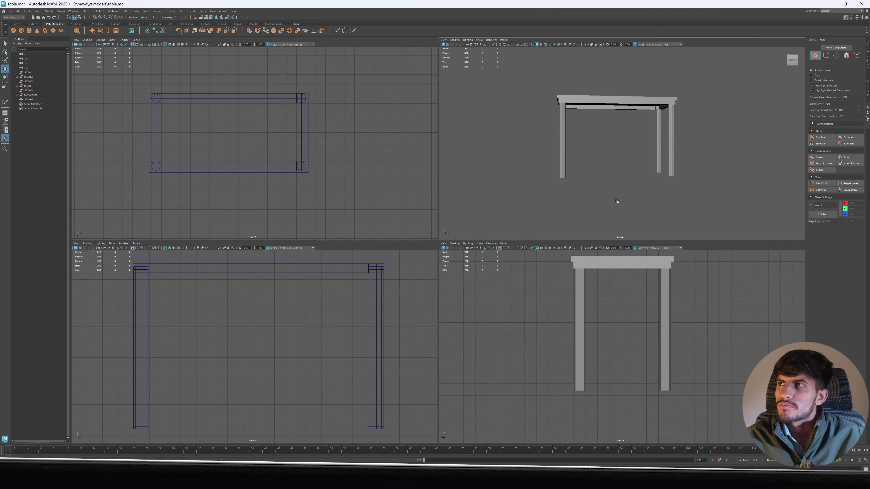
{"action": "scroll", "coordinate": [618, 200], "scroll_direction": "down", "scroll_amount": 5}
{"action": "left_click_drag", "start_coordinate": [655, 181], "coordinate": [640, 170], "text": "alt"}
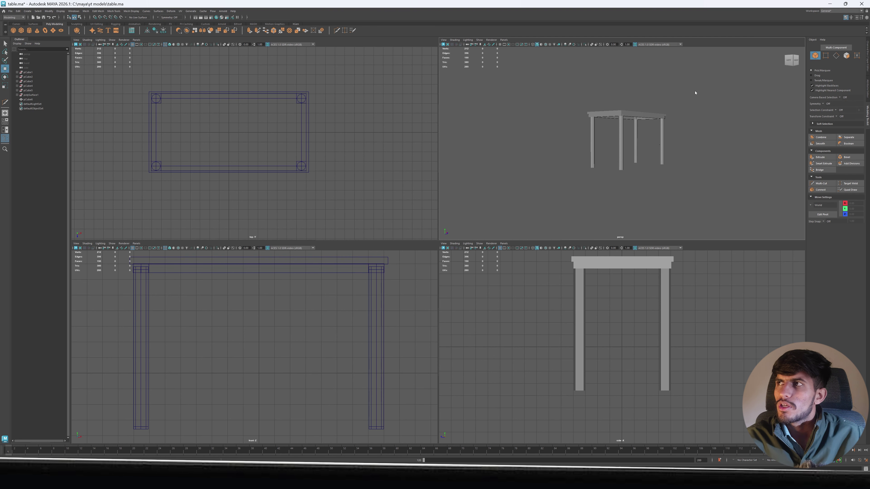